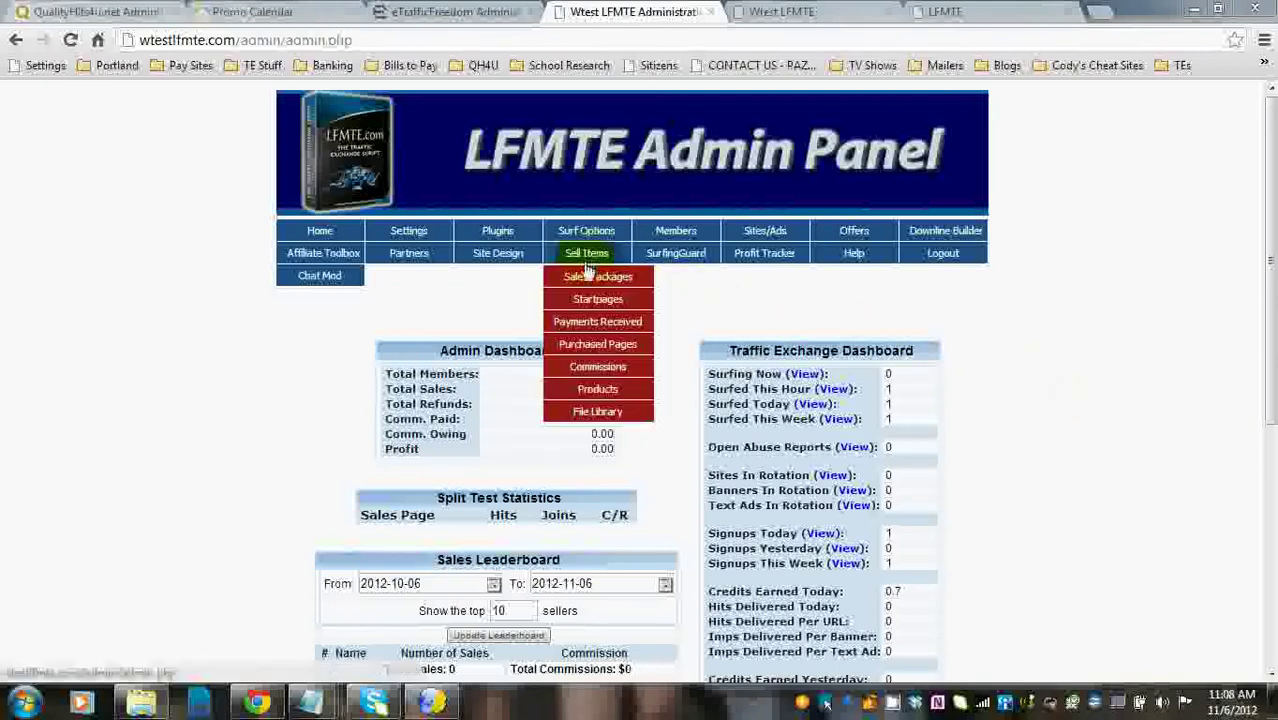
Open the Sales Packages page from the Sell Items menu.
{"action": "left_click", "coordinate": [588, 278]}
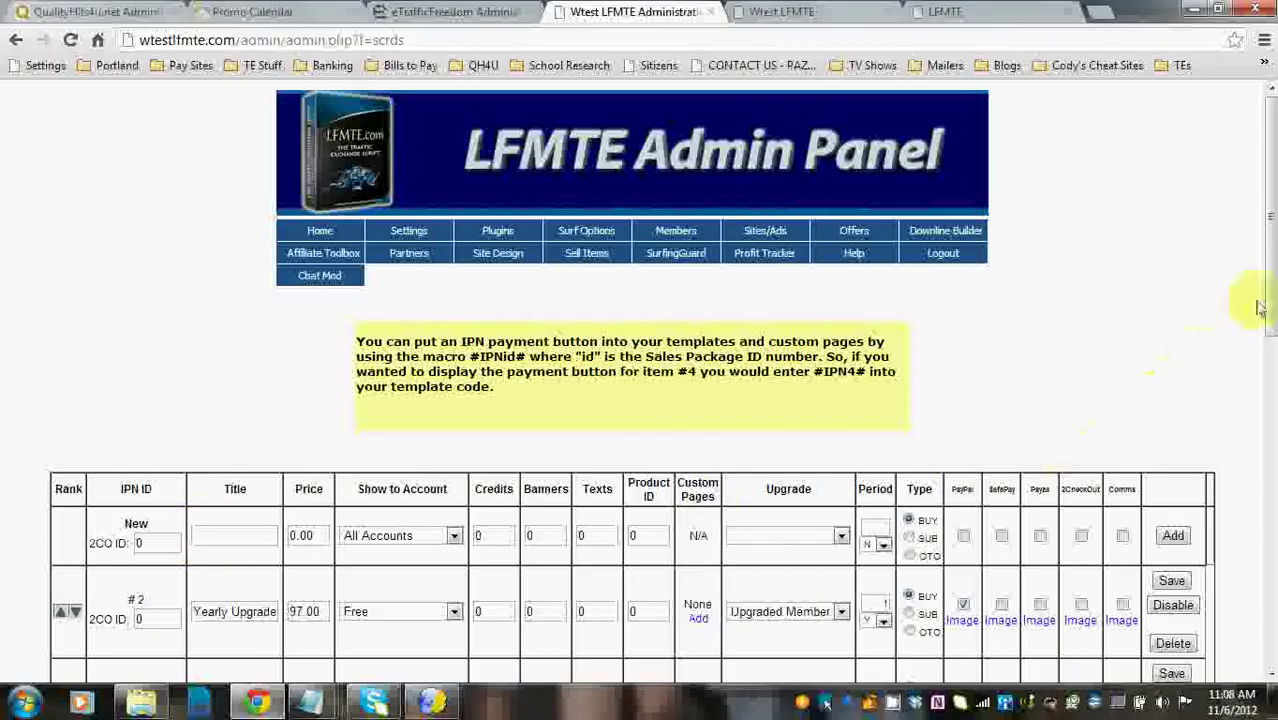
Enter the title '500 Credits' and price 7.99 in the New package row.
{"action": "left_click_drag", "start_coordinate": [1266, 290], "coordinate": [1270, 225]}
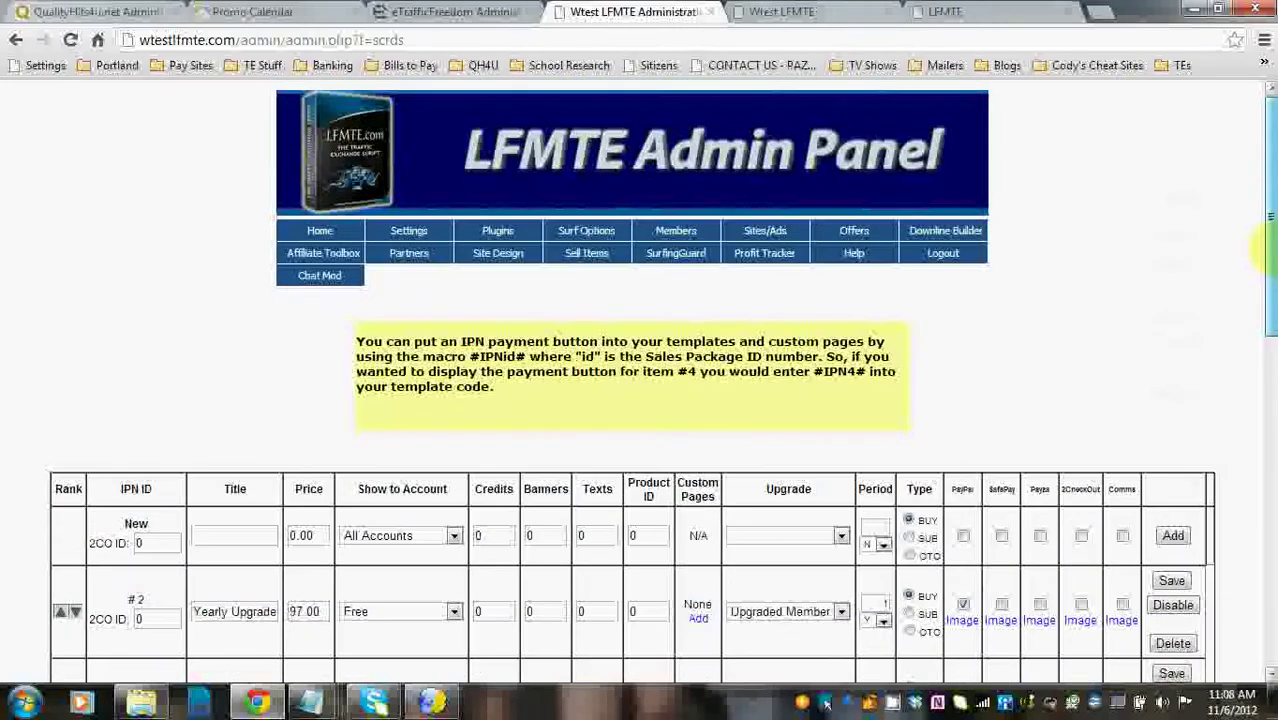
{"action": "left_click", "coordinate": [213, 540]}
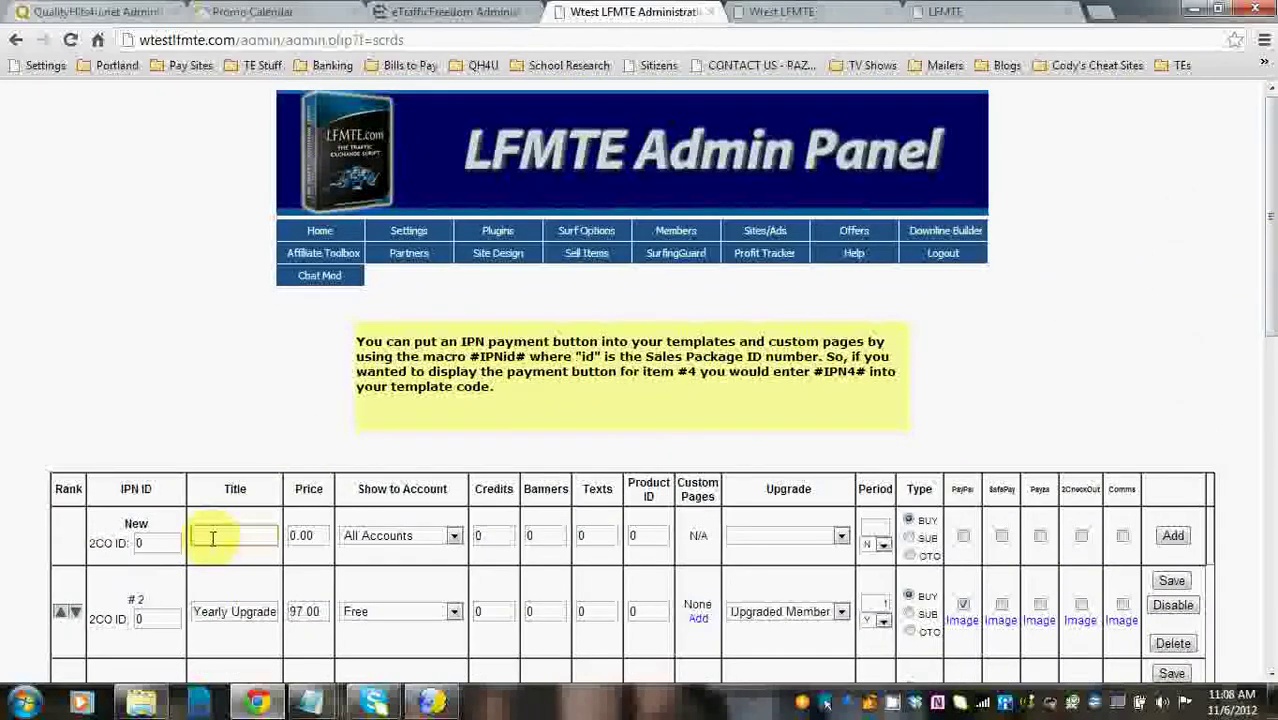
{"action": "type", "text": "500"}
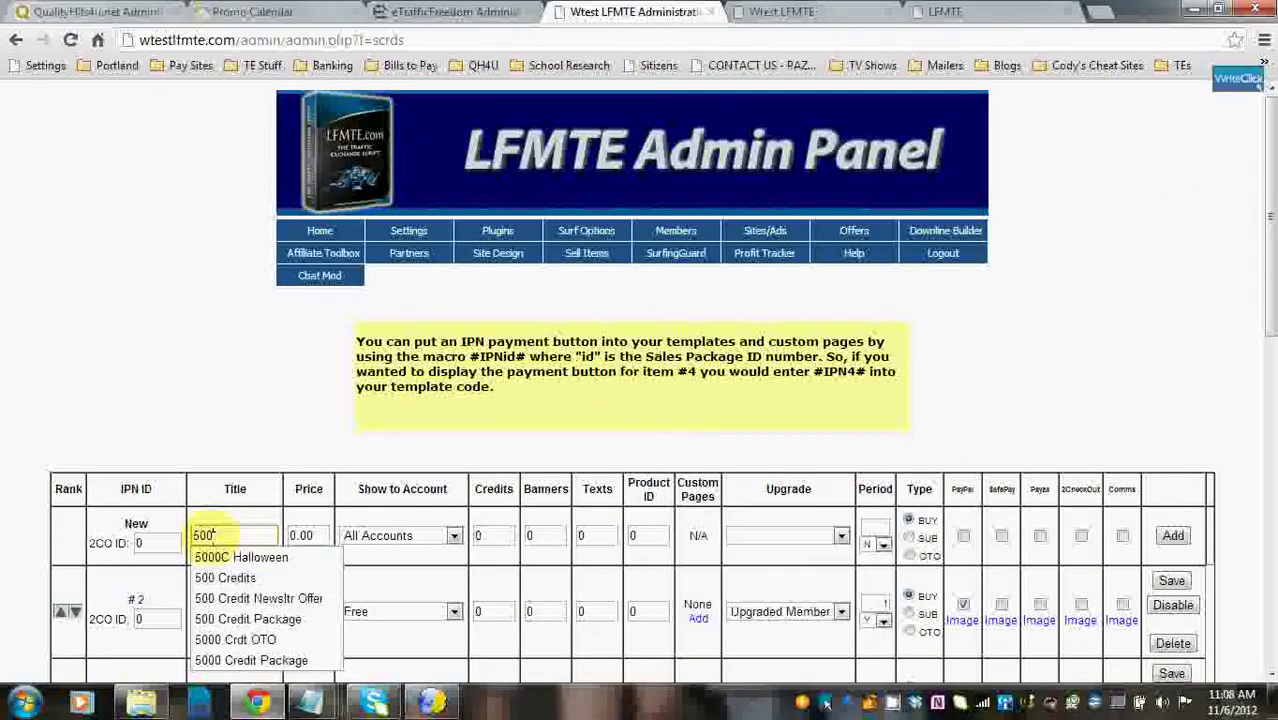
{"action": "type", "text": " Credits"}
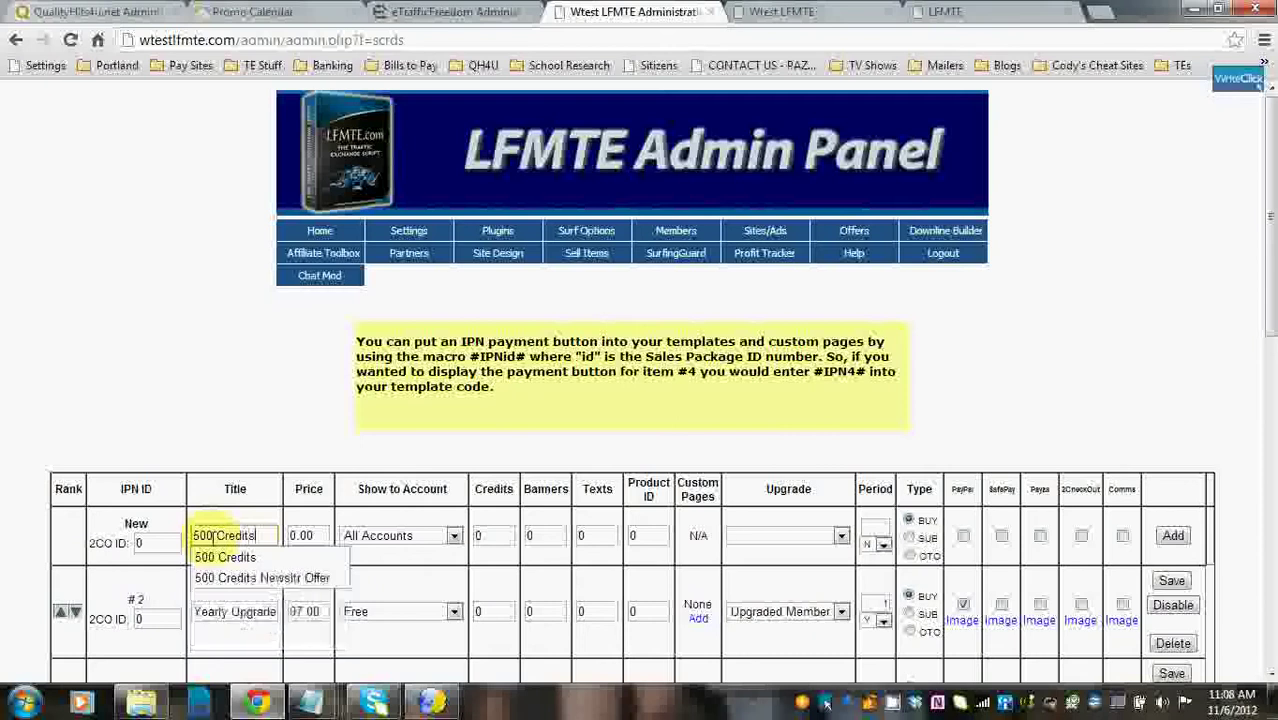
{"action": "left_click", "coordinate": [222, 428]}
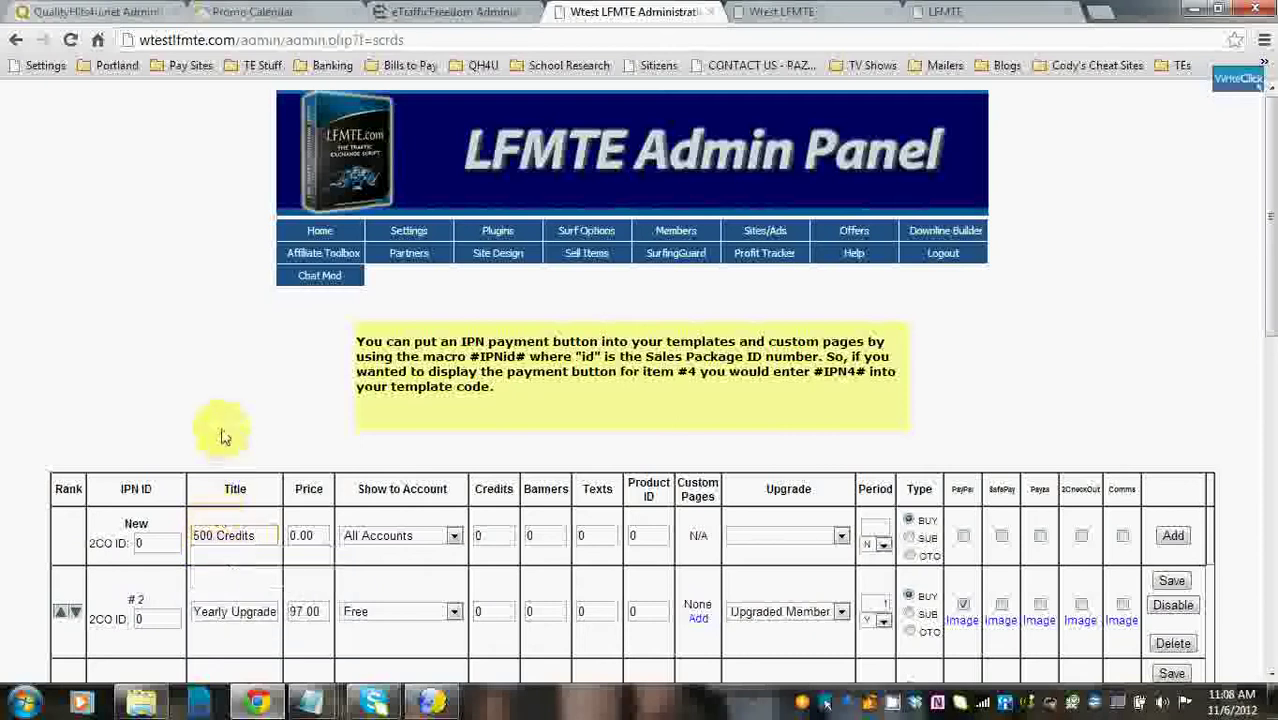
{"action": "double_click", "coordinate": [300, 535]}
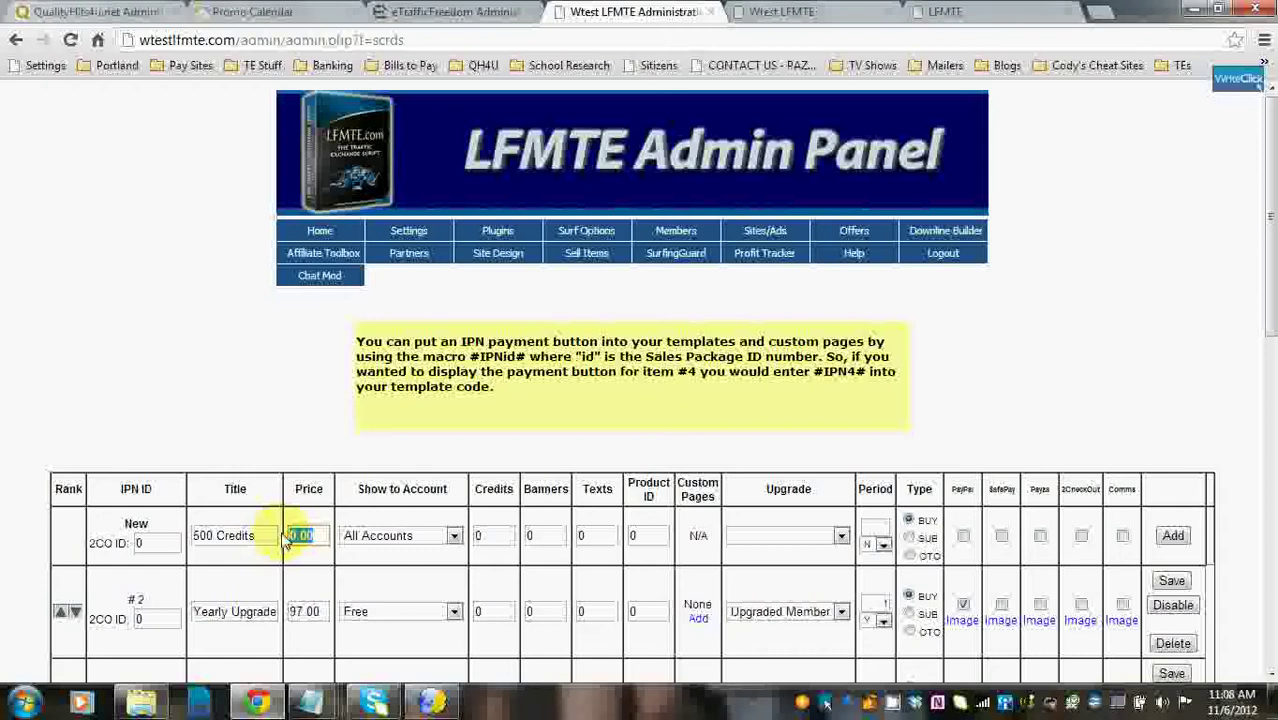
{"action": "type", "text": "7.99"}
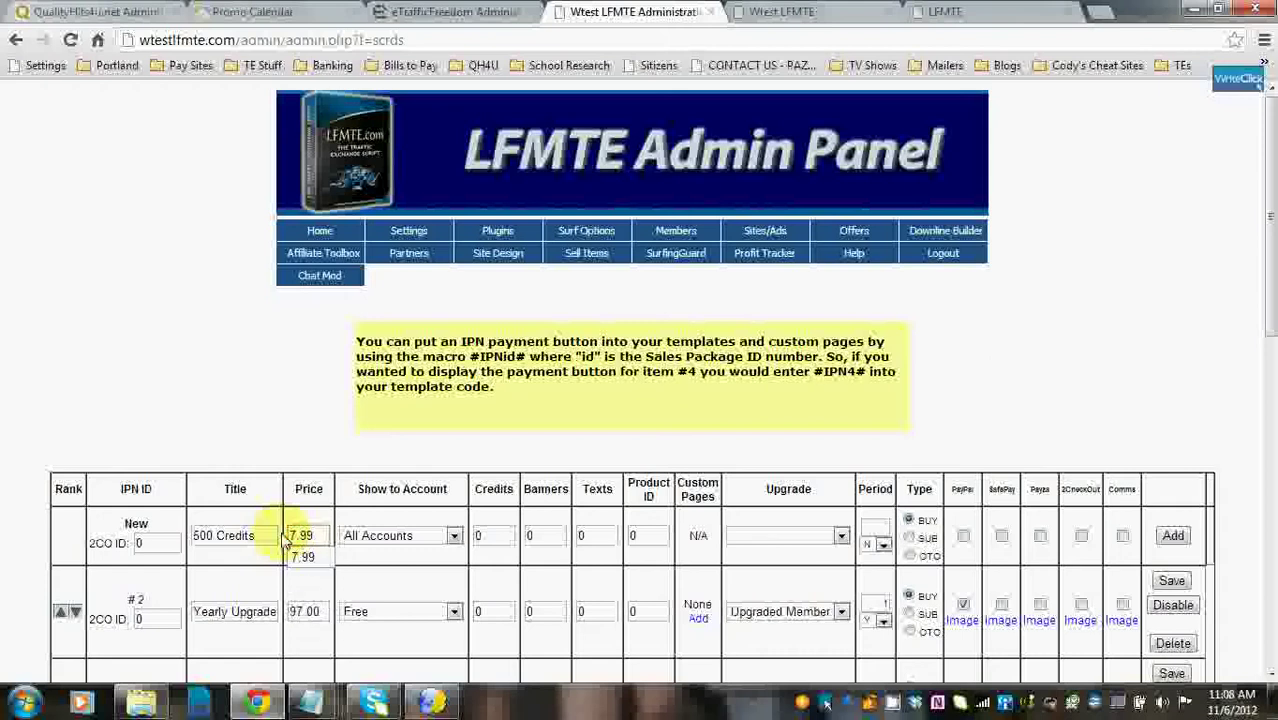
{"action": "left_click", "coordinate": [322, 428]}
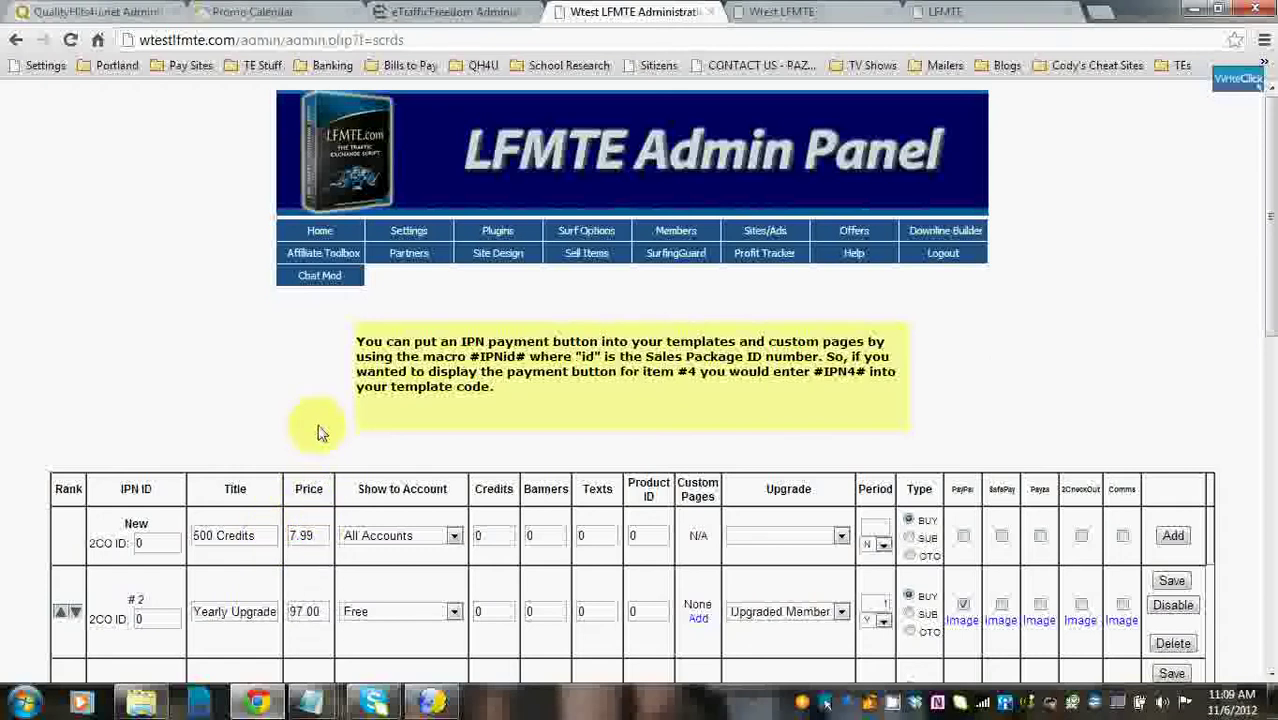
Keep the new package shown to All Accounts and set its credits to 500.
{"action": "left_click", "coordinate": [455, 537]}
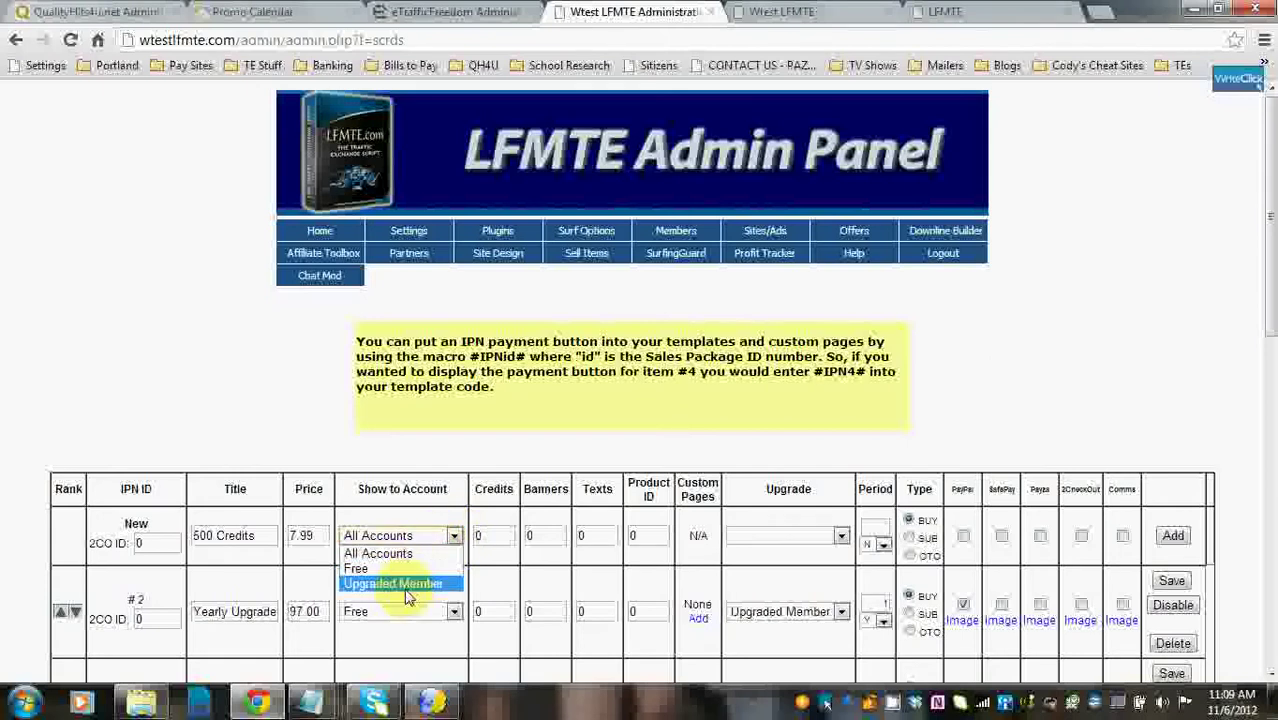
{"action": "left_click", "coordinate": [407, 456]}
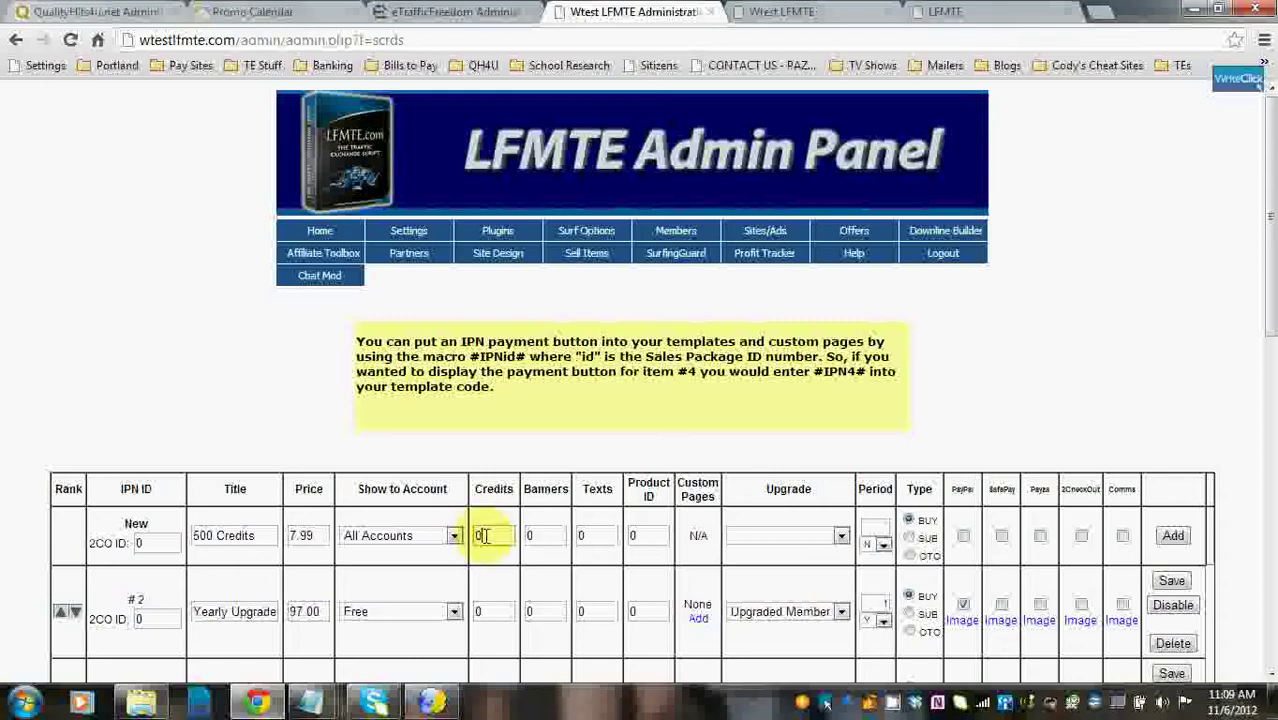
{"action": "double_click", "coordinate": [479, 536]}
{"action": "type", "text": "500"}
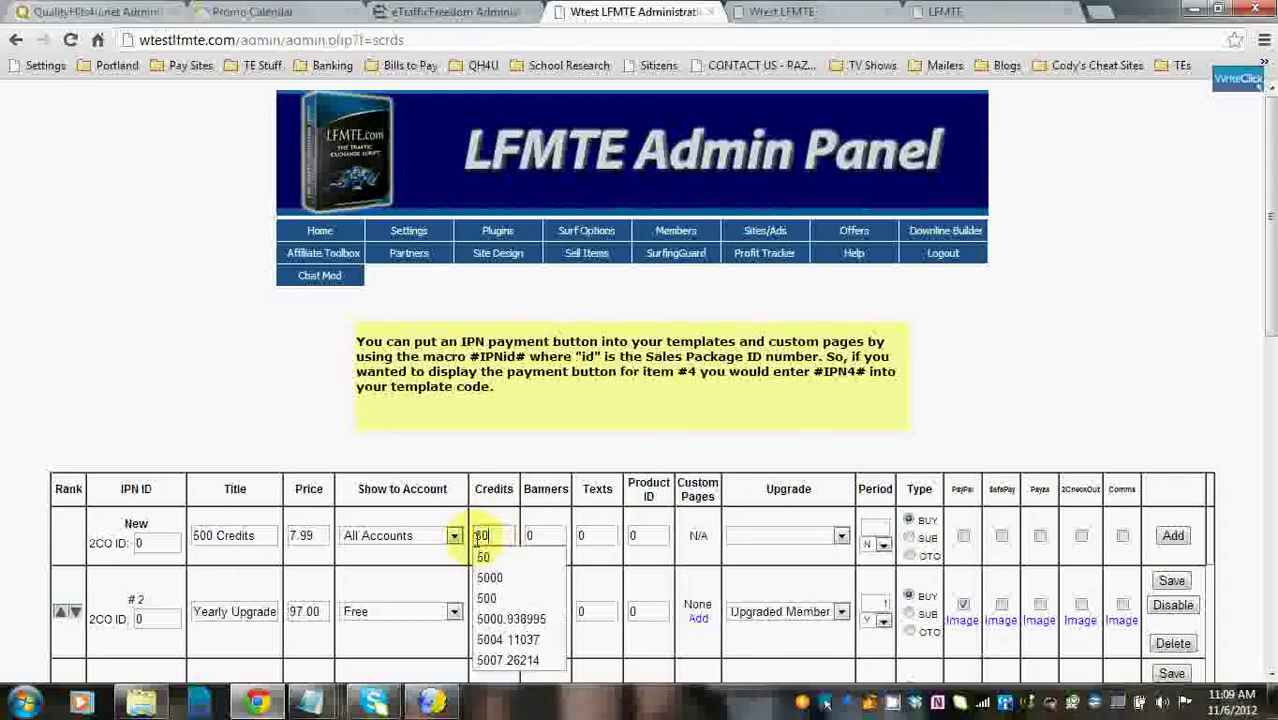
{"action": "left_click", "coordinate": [553, 452]}
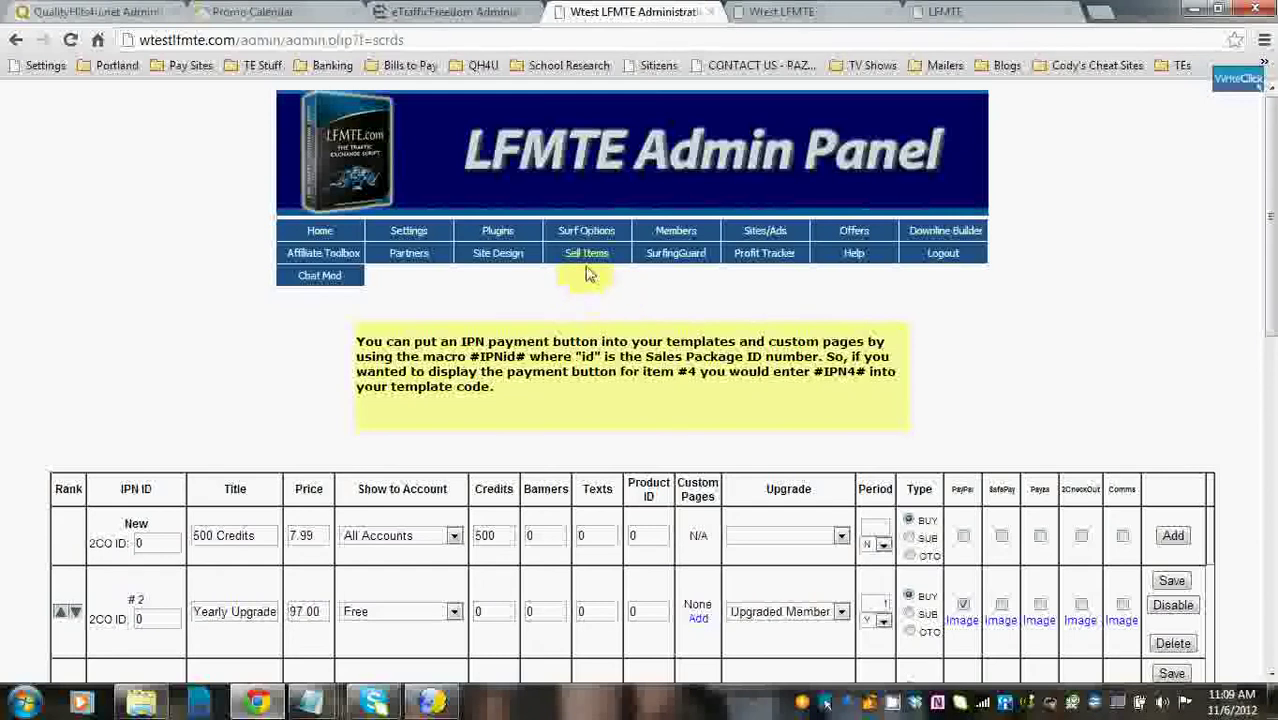
Go to the Products page, leaving the New row's entries unsaved.
{"action": "mouse_move", "coordinate": [588, 254]}
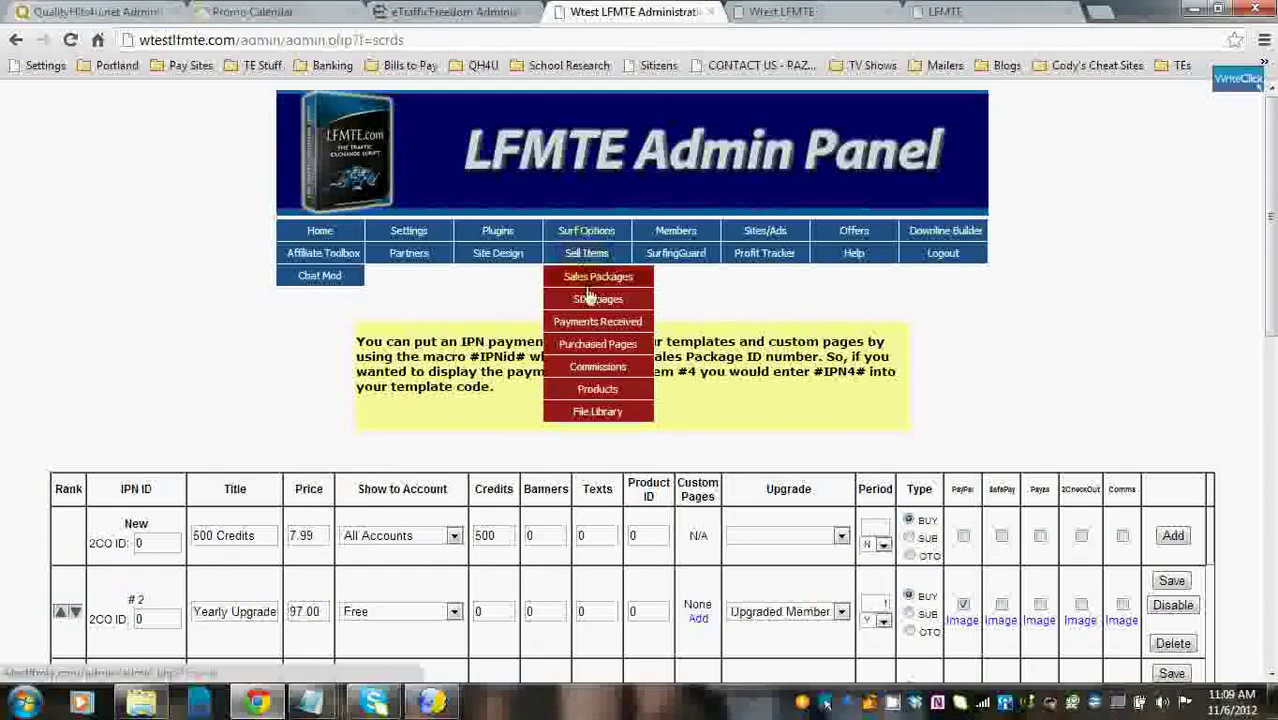
{"action": "left_click", "coordinate": [597, 390]}
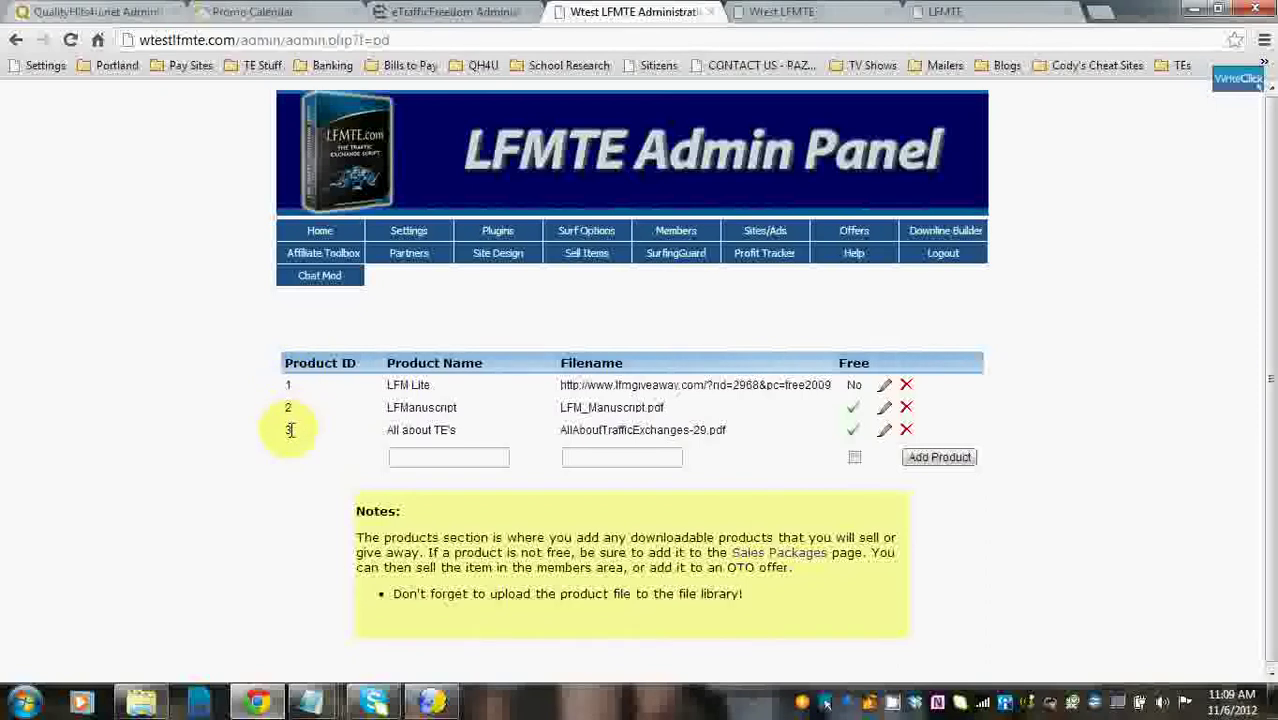
Back on Sales Packages, re-enter 500 Credits, price 7.99 and 500 credits in the New row.
{"action": "left_click", "coordinate": [585, 277]}
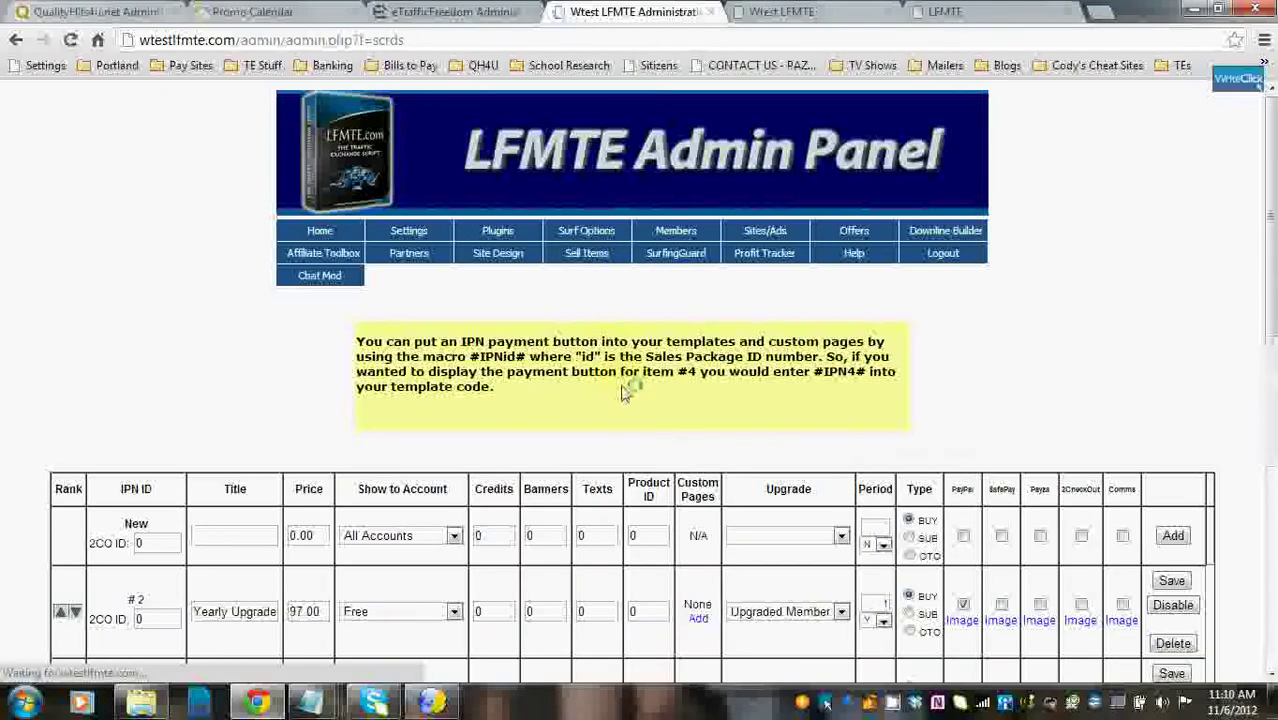
{"action": "left_click", "coordinate": [218, 540]}
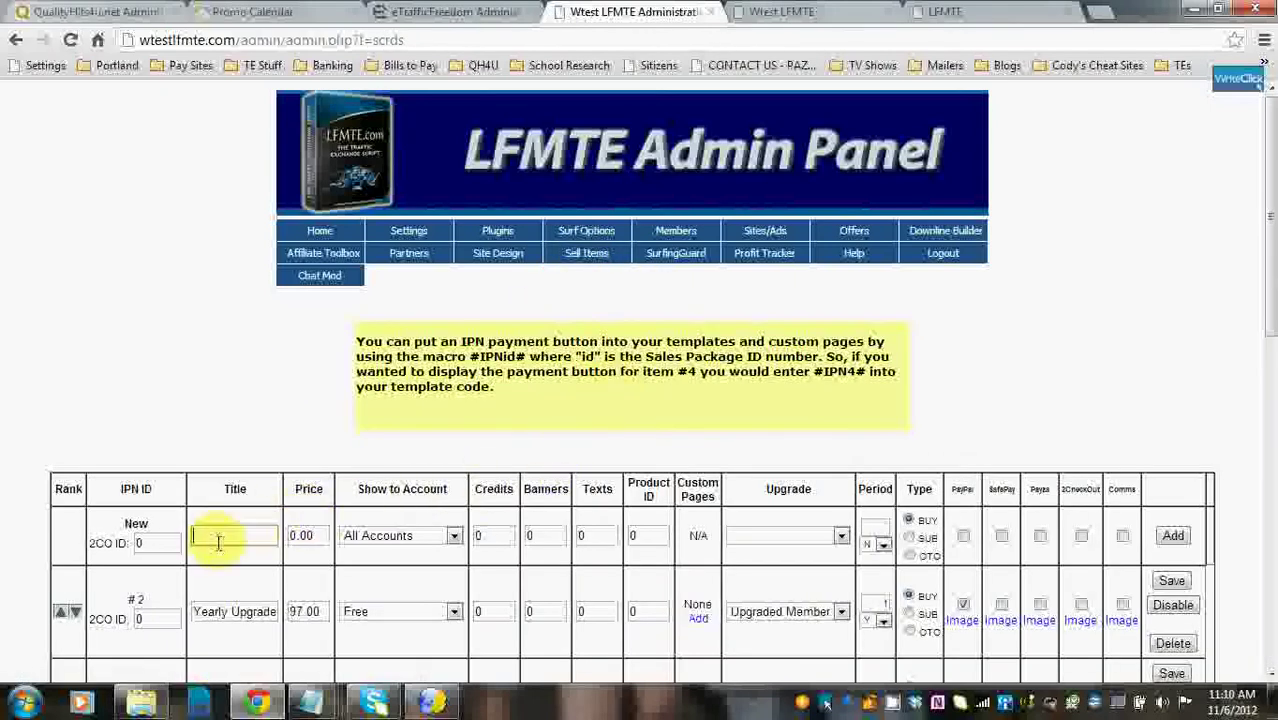
{"action": "type", "text": "500 Cre"}
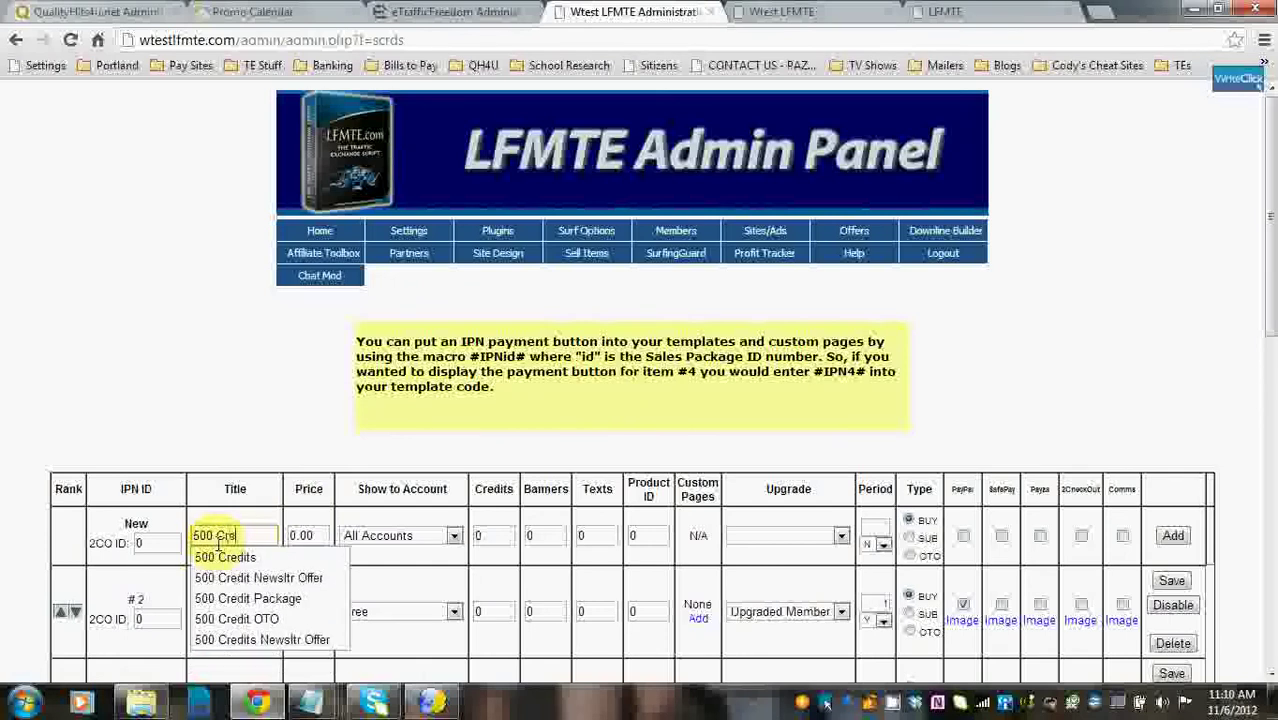
{"action": "type", "text": "dits"}
{"action": "key", "text": "Tab"}
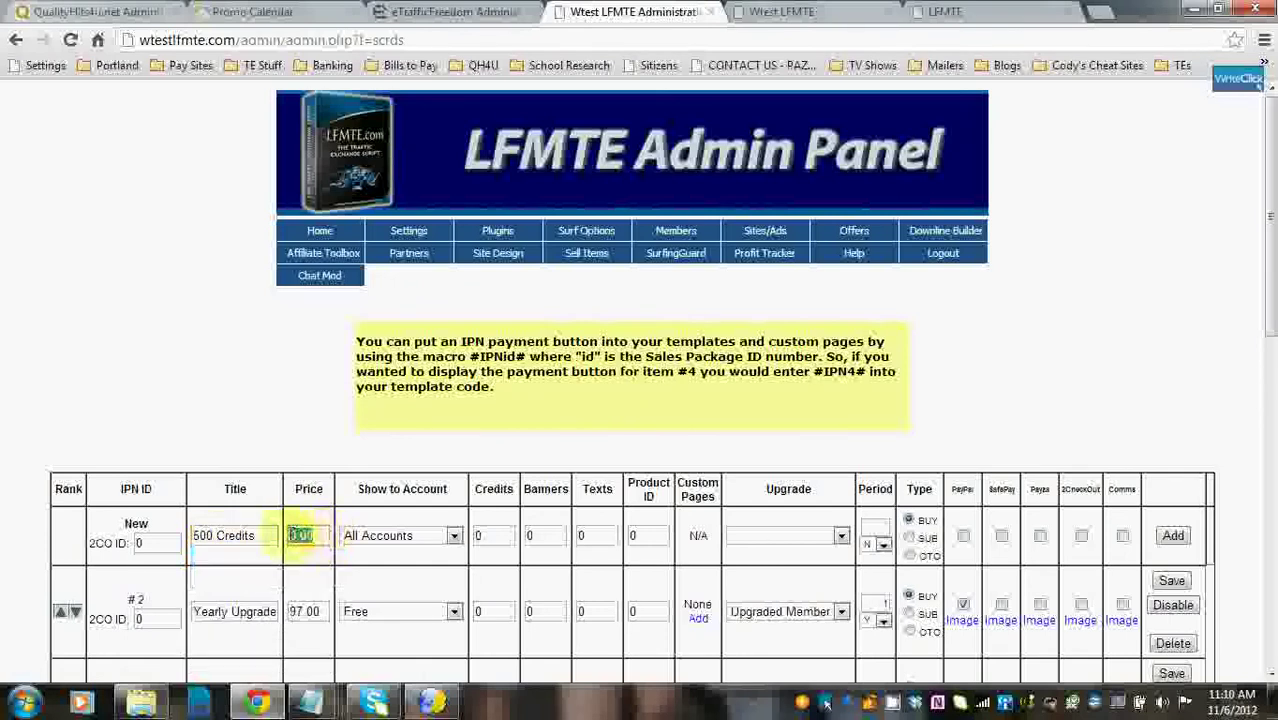
{"action": "left_click", "coordinate": [291, 521]}
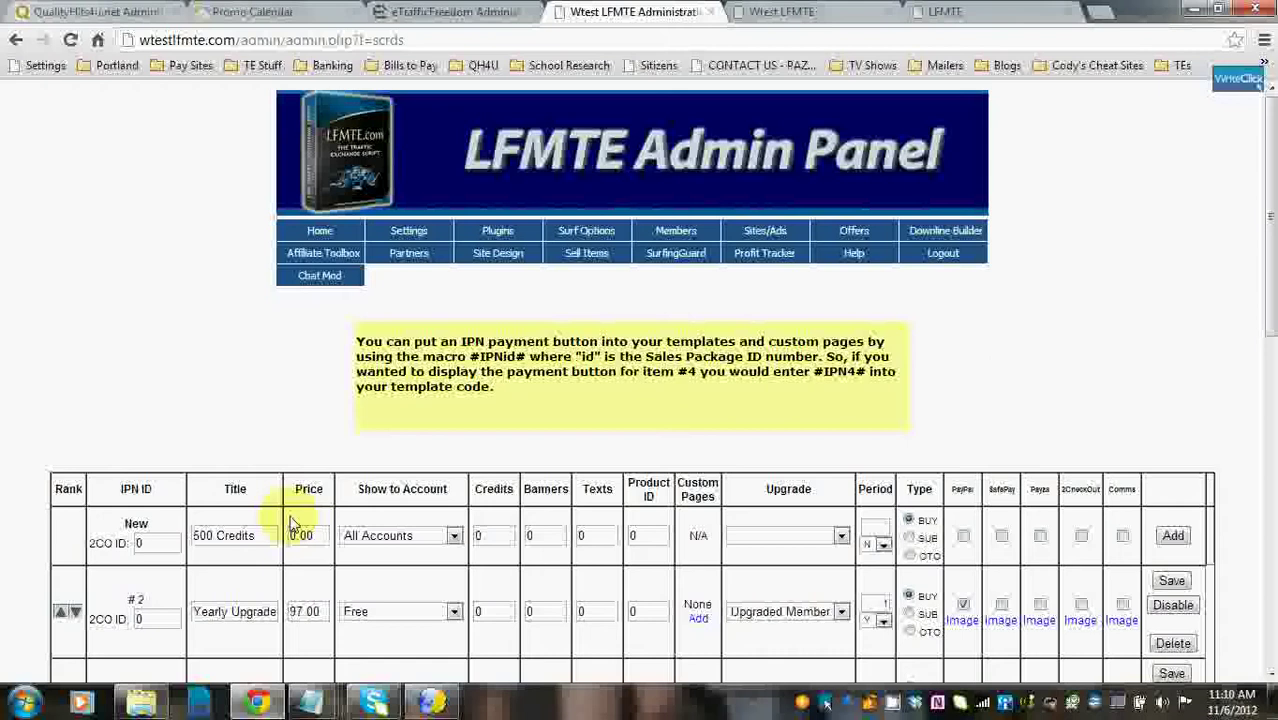
{"action": "double_click", "coordinate": [291, 521]}
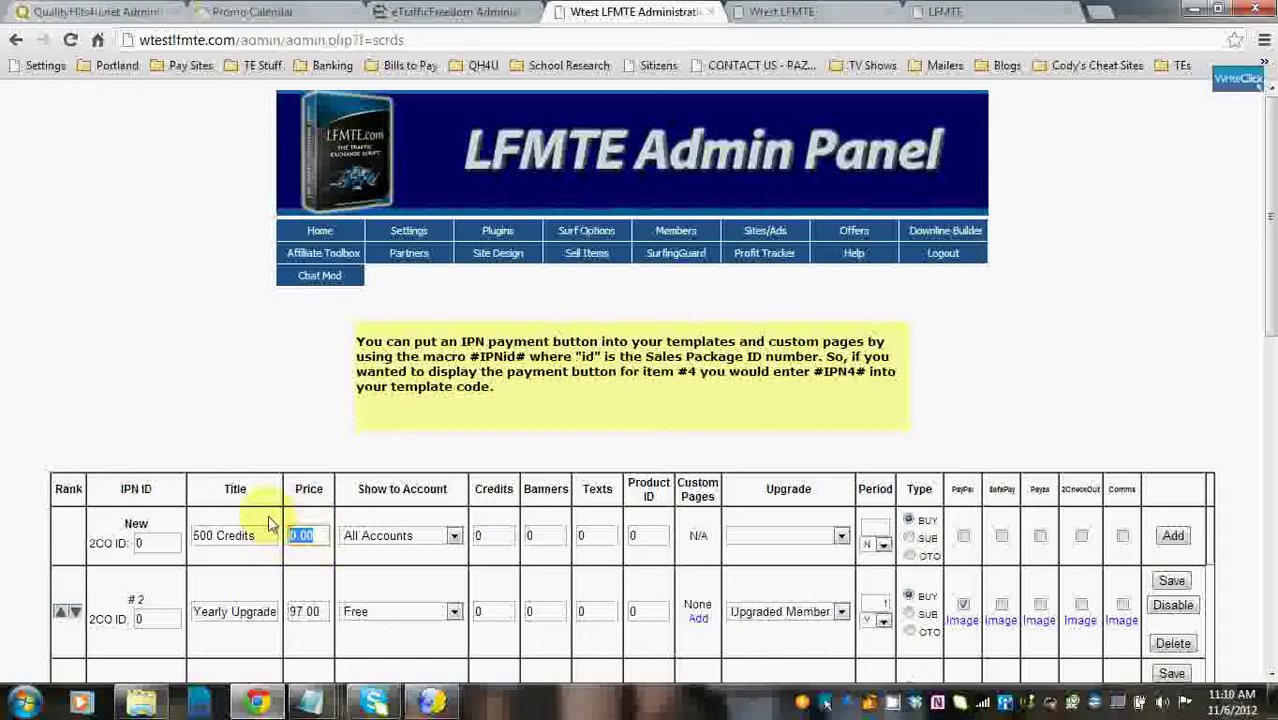
{"action": "type", "text": "7.99"}
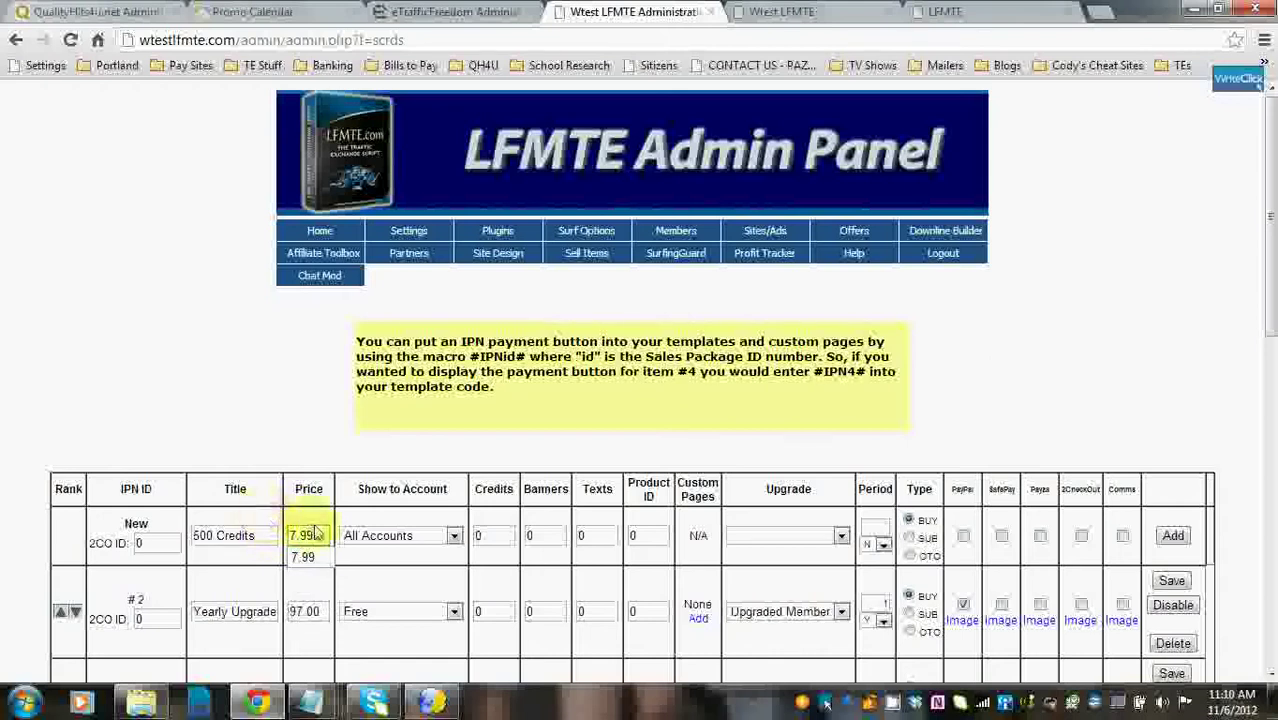
{"action": "double_click", "coordinate": [489, 538]}
{"action": "type", "text": "500"}
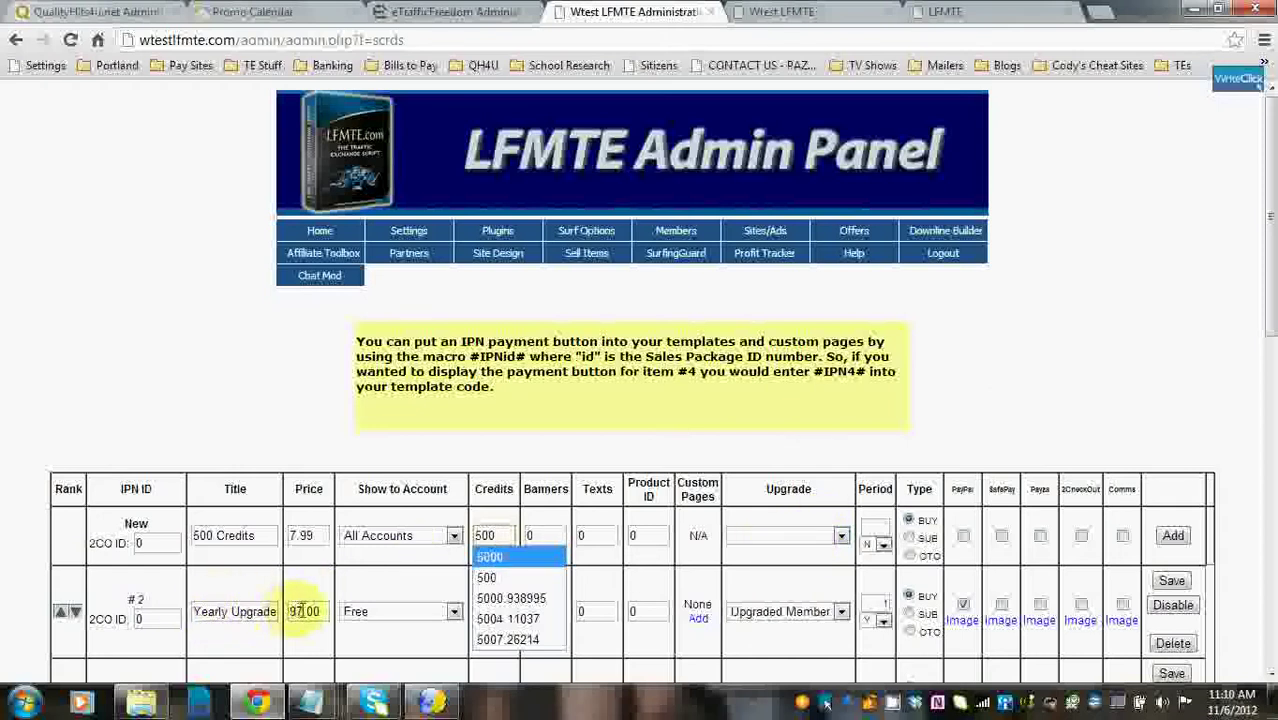
Leave package #2's upgrade set to Upgraded Member.
{"action": "left_click", "coordinate": [284, 410]}
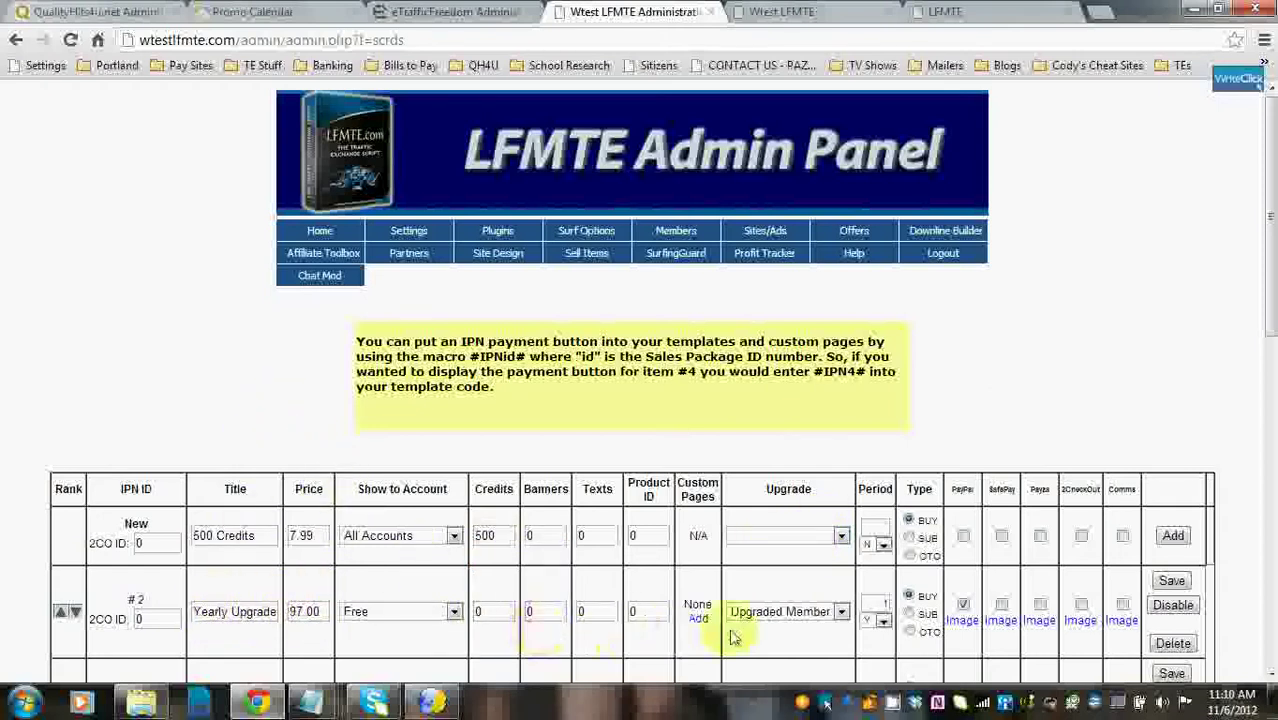
{"action": "left_click", "coordinate": [838, 612]}
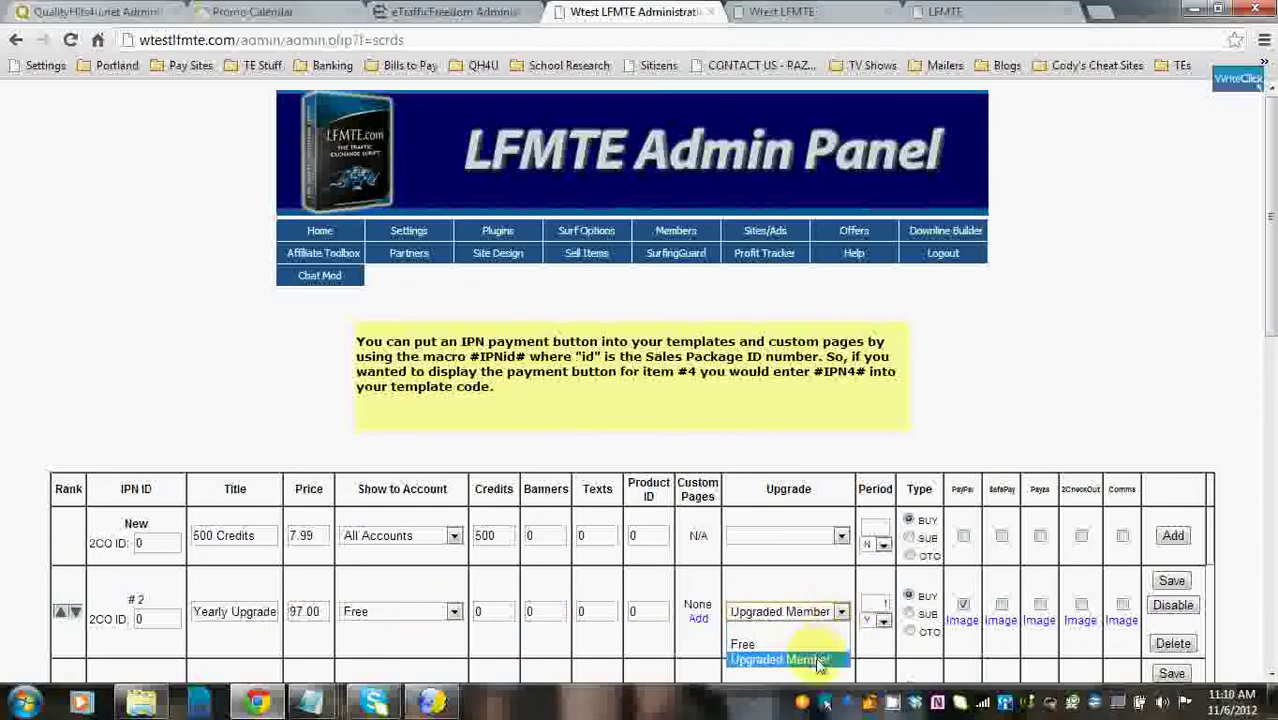
{"action": "left_click", "coordinate": [822, 594]}
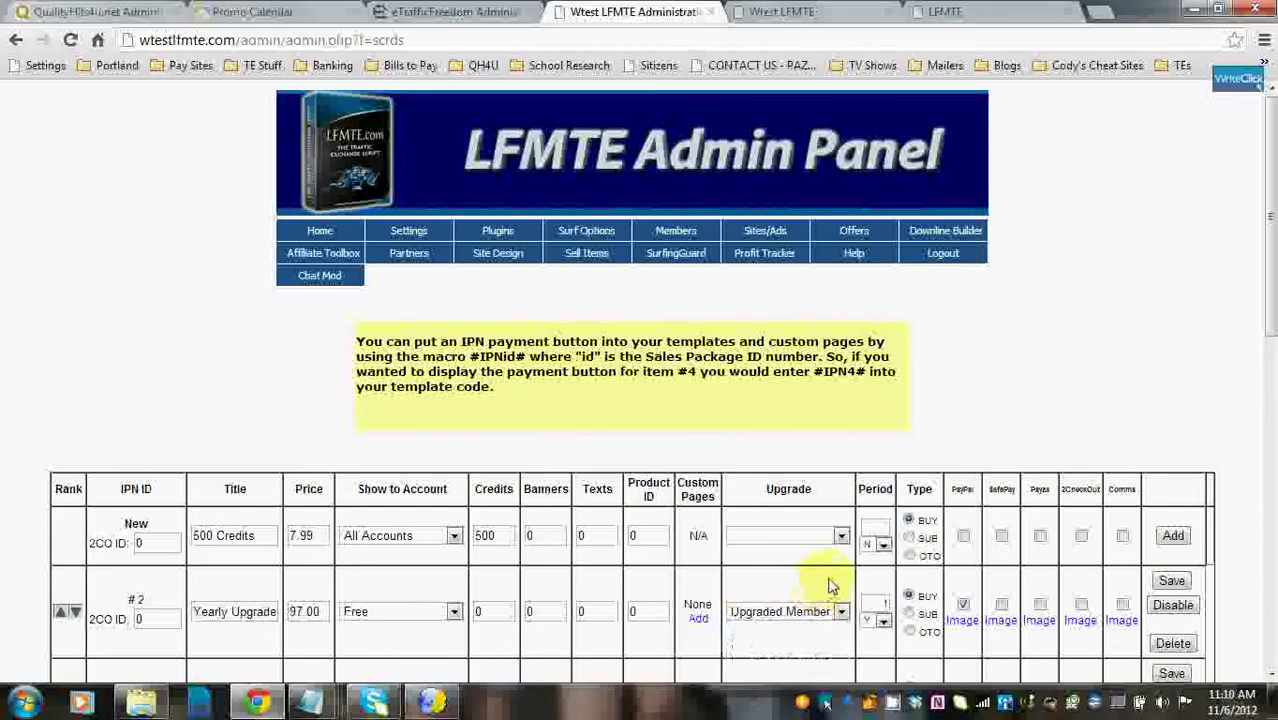
Give the new package a 3 M period and make it a SUB subscription.
{"action": "left_click", "coordinate": [880, 530]}
{"action": "type", "text": "3"}
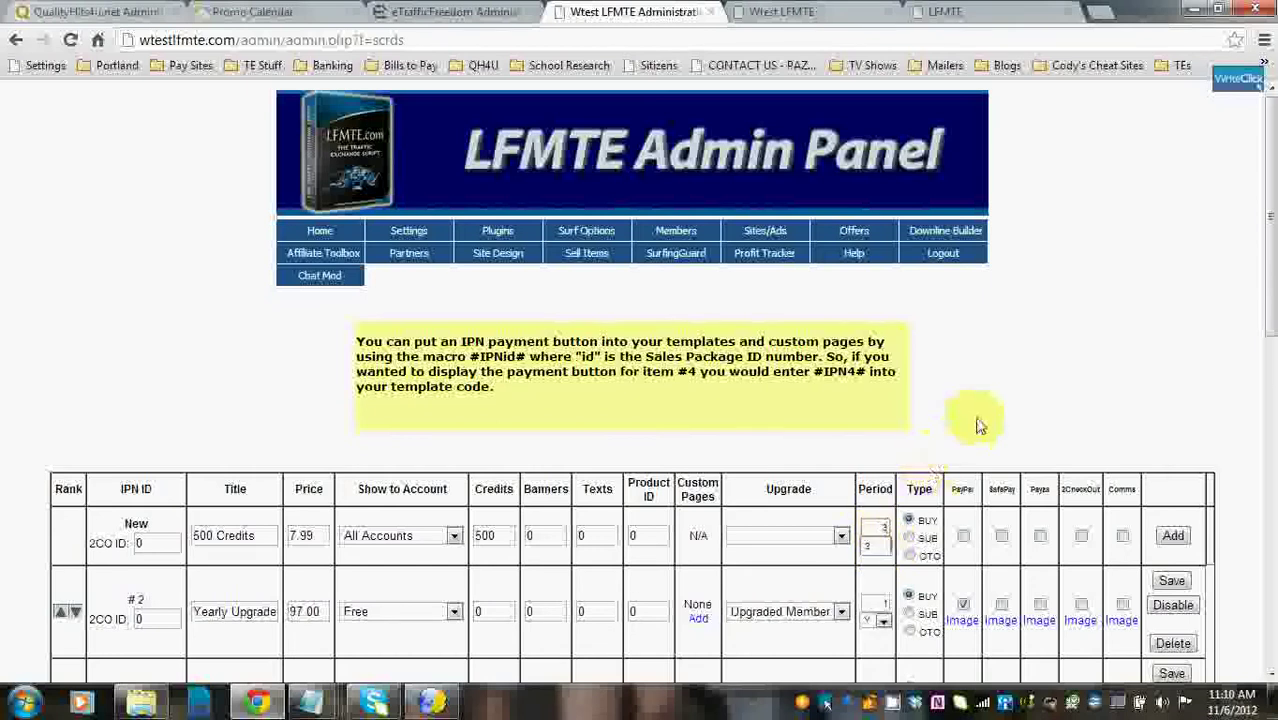
{"action": "left_click", "coordinate": [884, 545]}
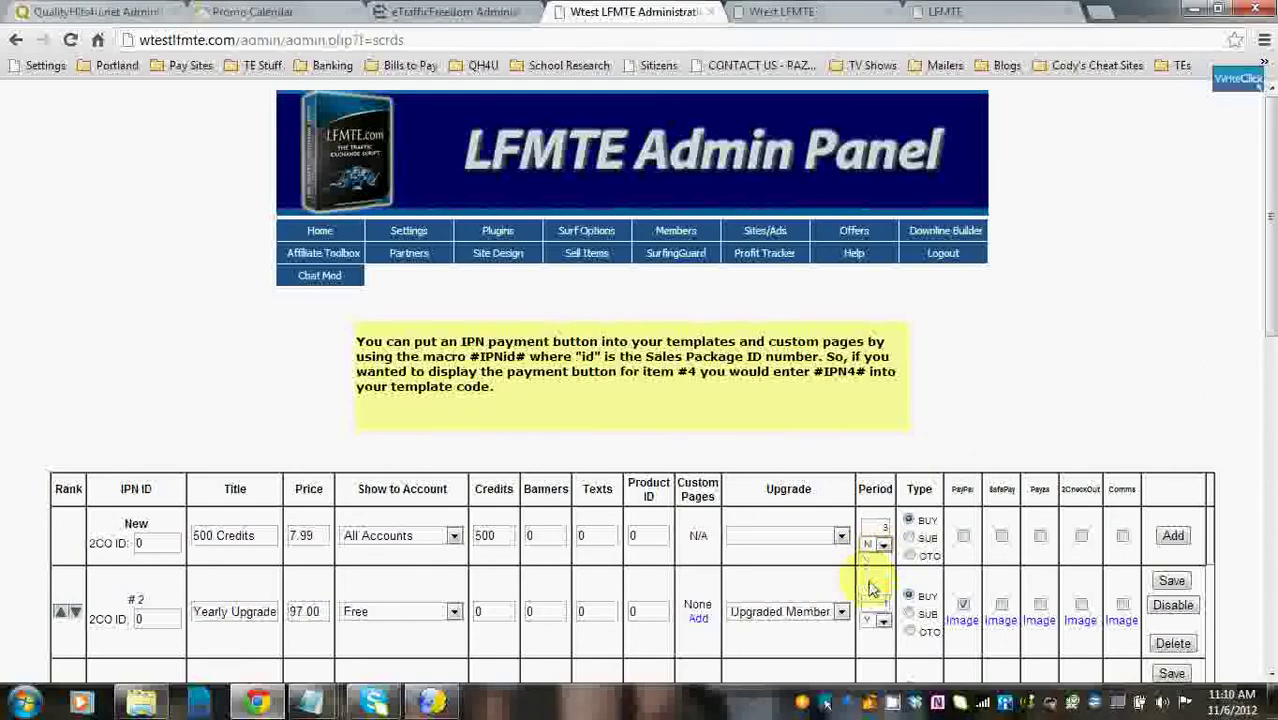
{"action": "left_click", "coordinate": [866, 583]}
{"action": "left_click", "coordinate": [908, 538]}
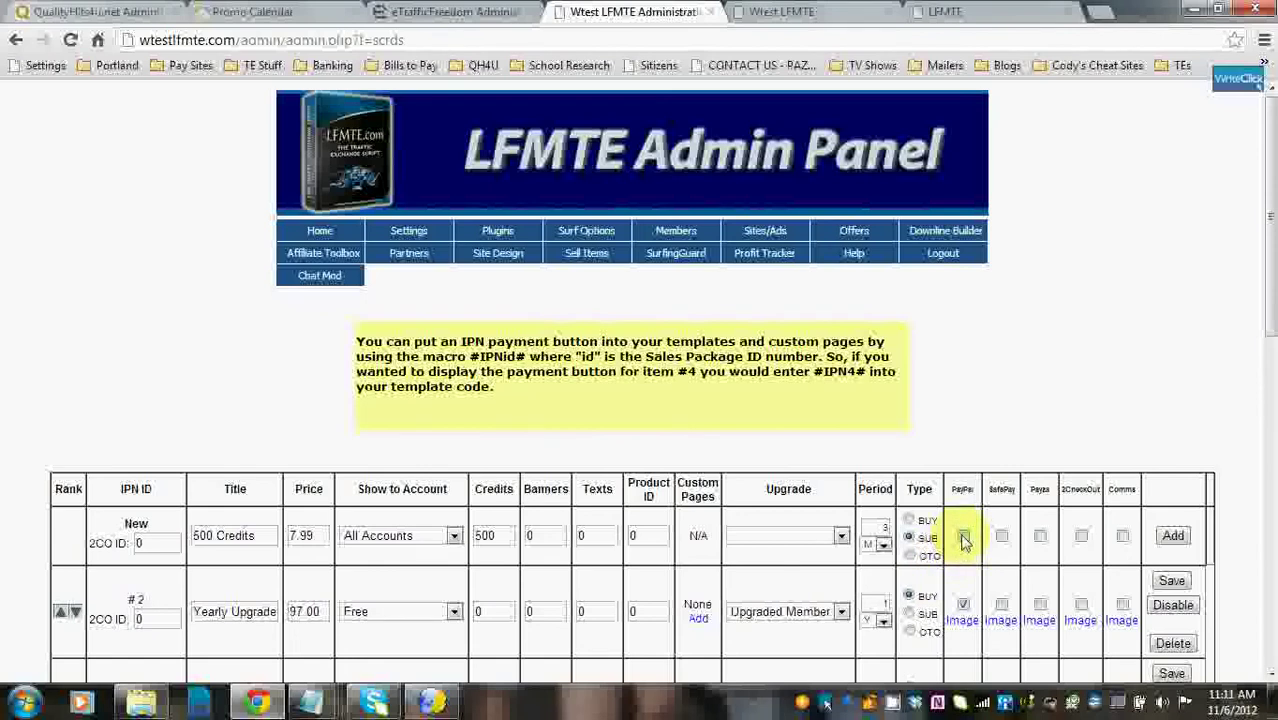
Change the new package's period unit to N, accept PayPal, and add the 500 Credits package.
{"action": "double_click", "coordinate": [884, 527]}
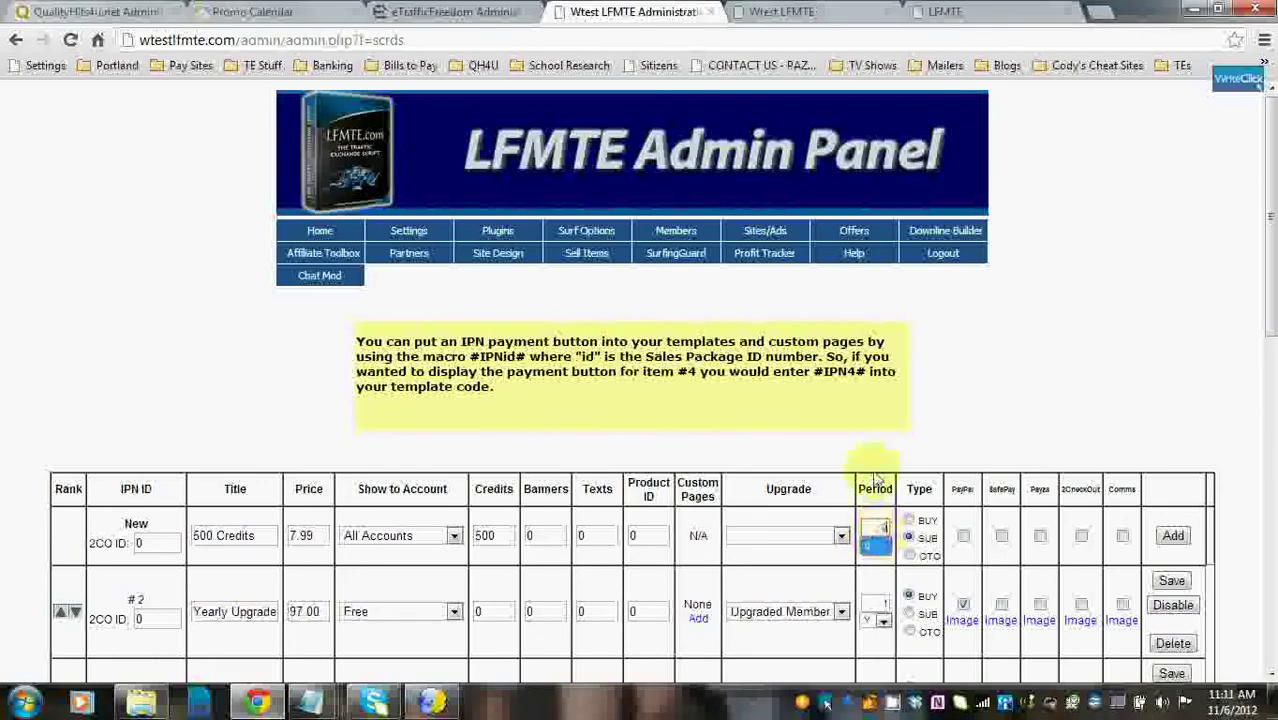
{"action": "left_click", "coordinate": [882, 544]}
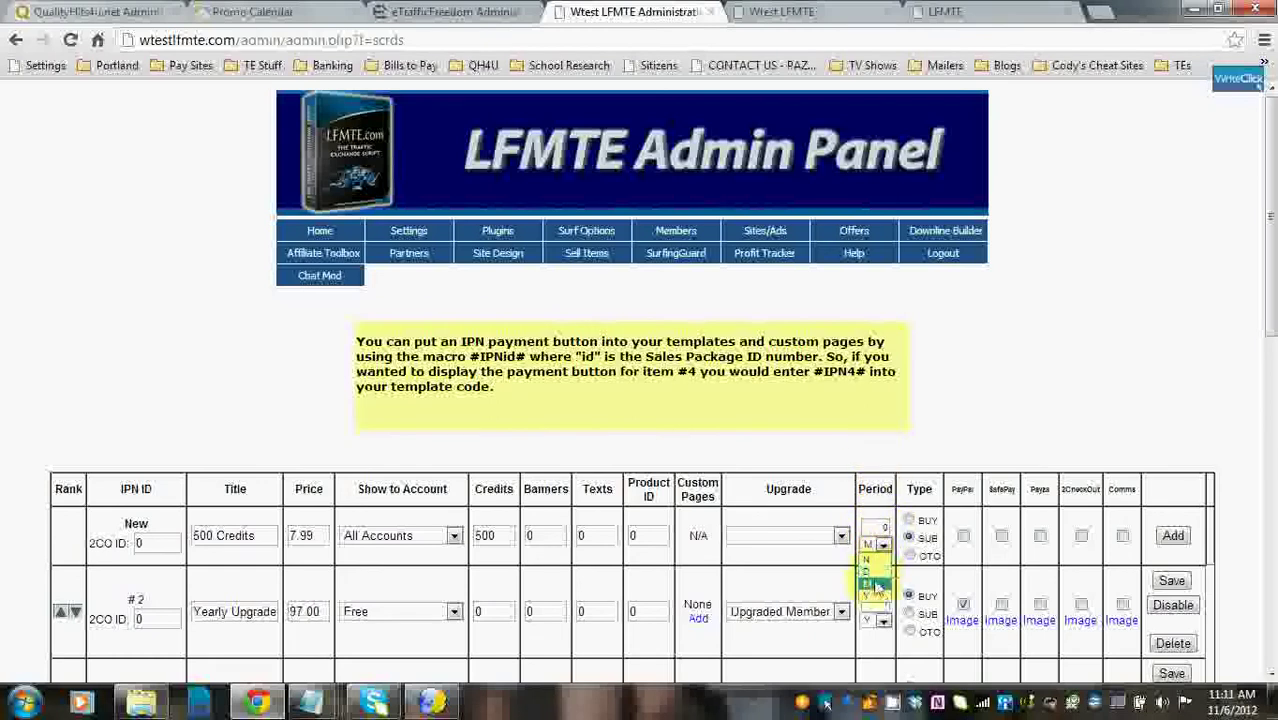
{"action": "left_click", "coordinate": [868, 559]}
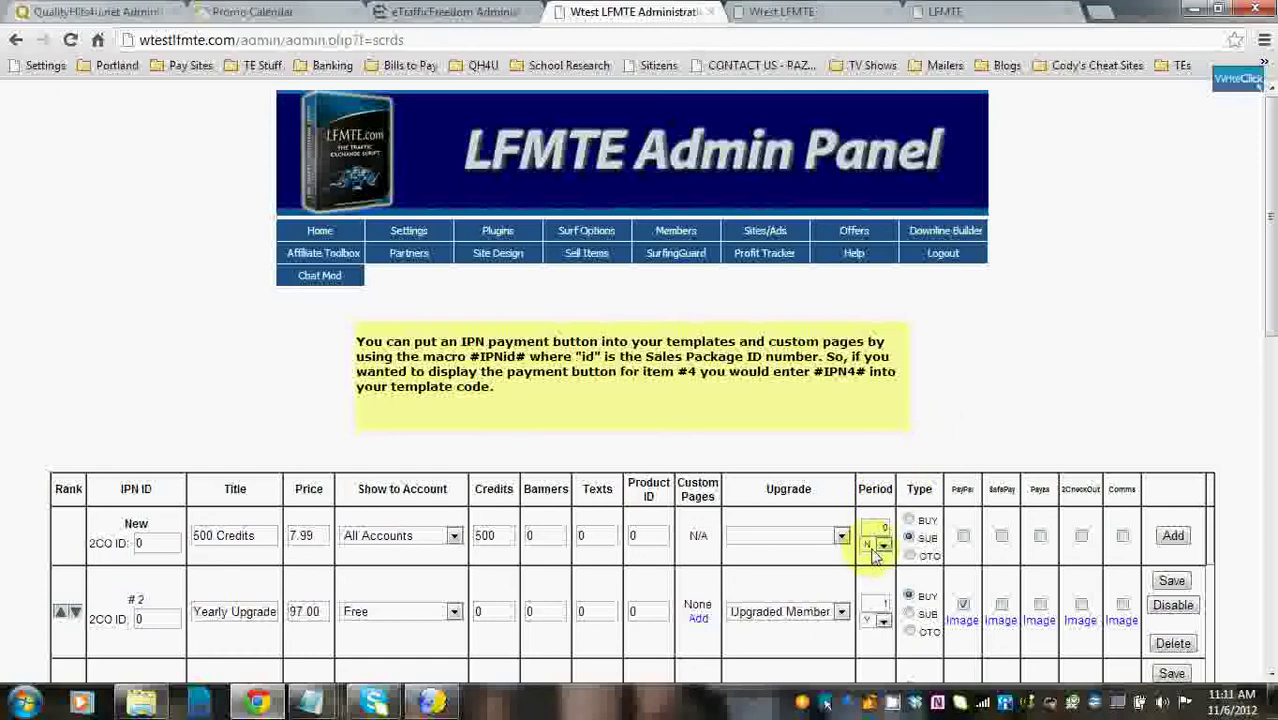
{"action": "left_click", "coordinate": [963, 536]}
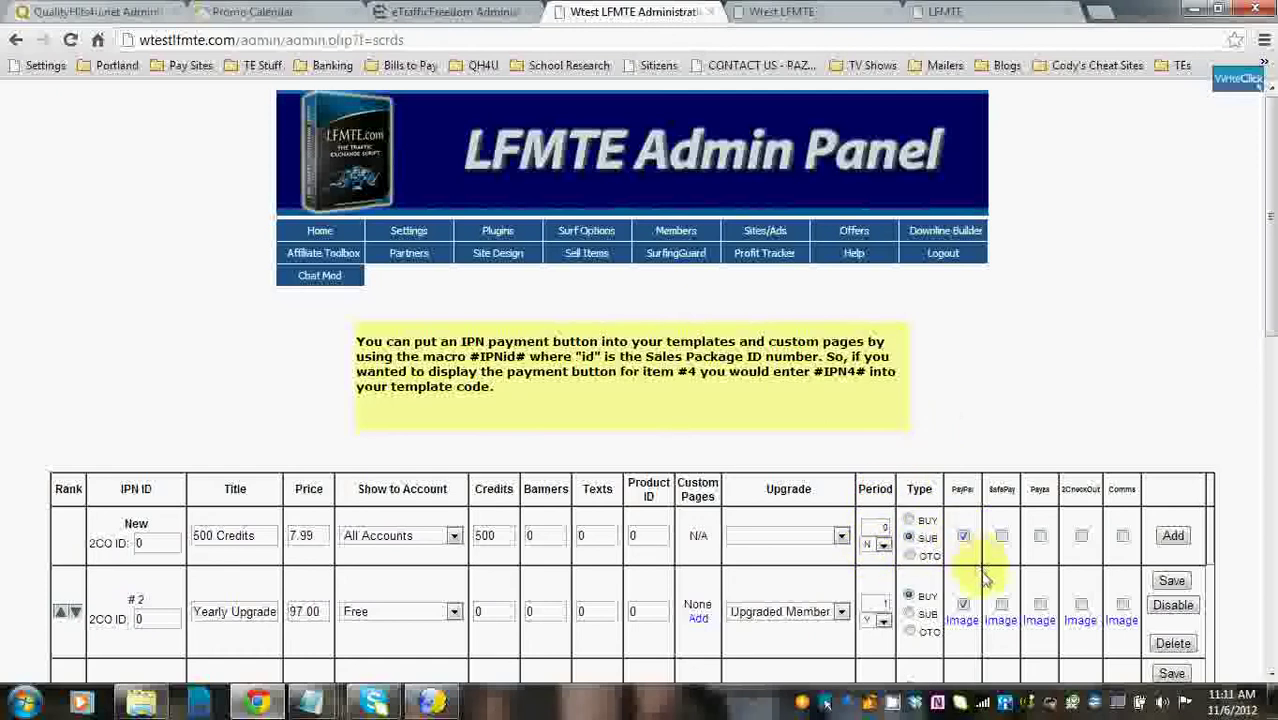
{"action": "left_click", "coordinate": [1173, 536]}
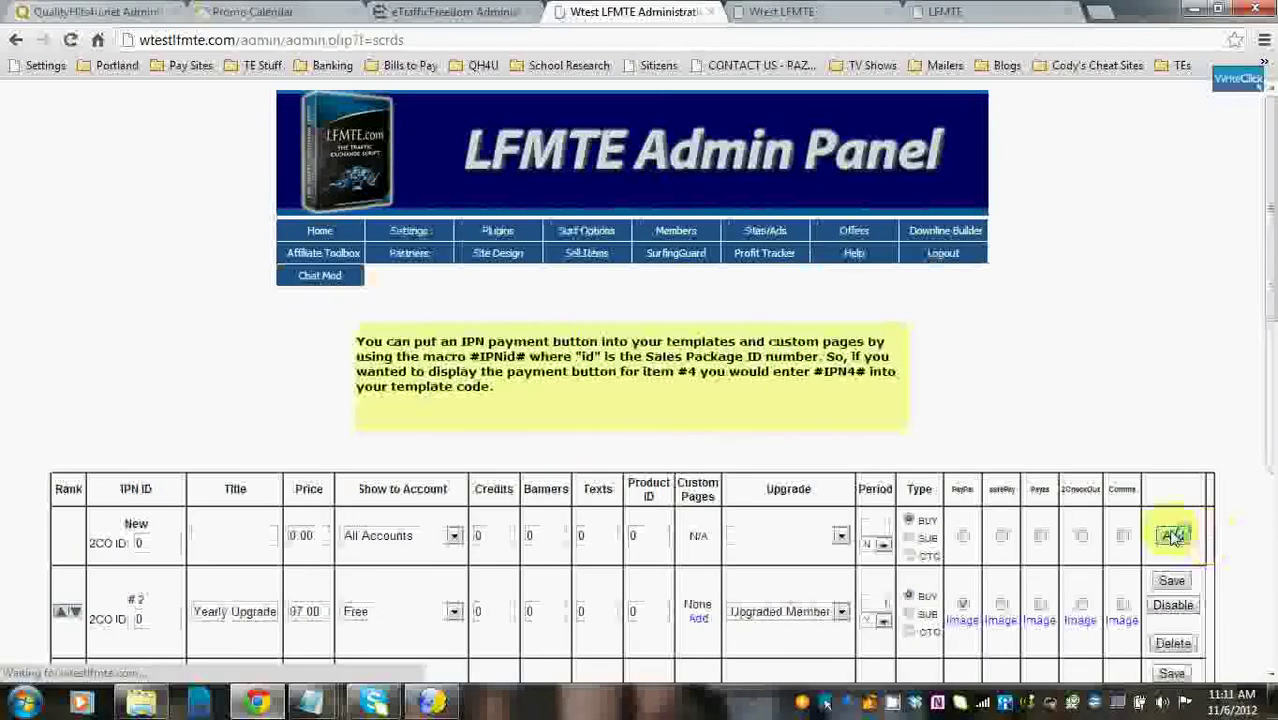
Switch package #15 (500 Credits) to BUY and save the row.
{"action": "left_click_drag", "start_coordinate": [1256, 265], "coordinate": [1262, 662]}
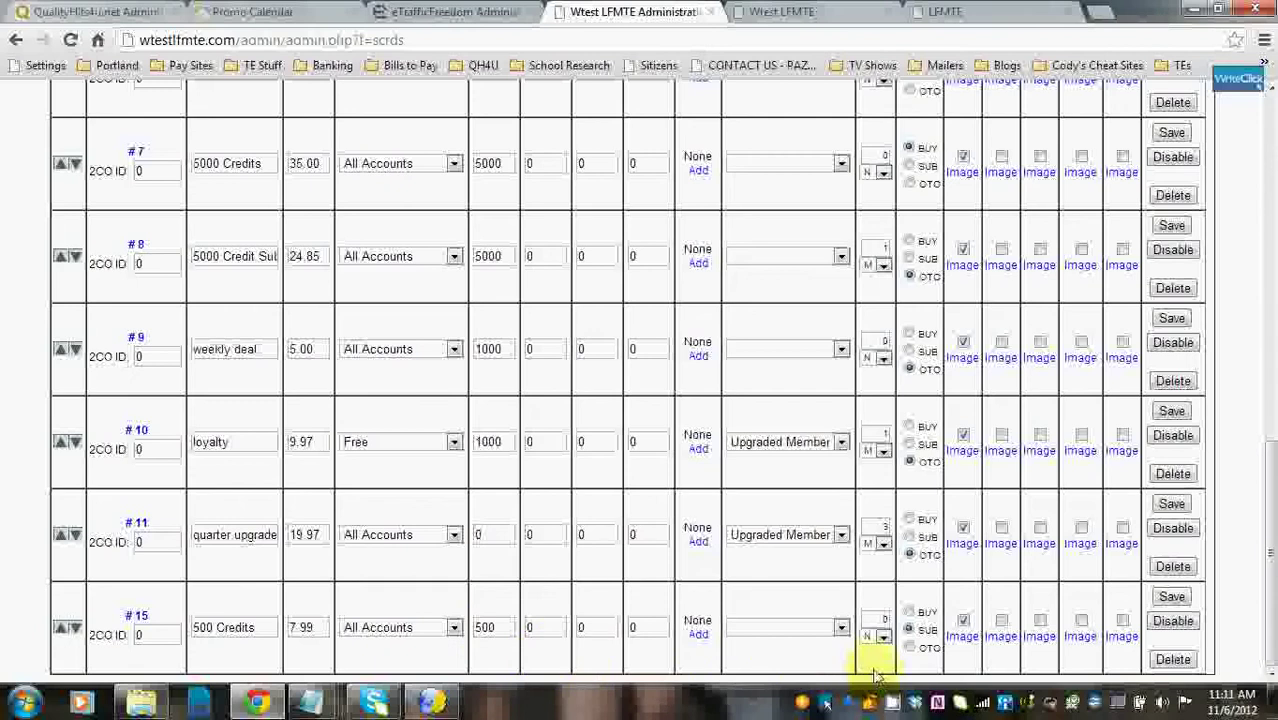
{"action": "left_click", "coordinate": [908, 611]}
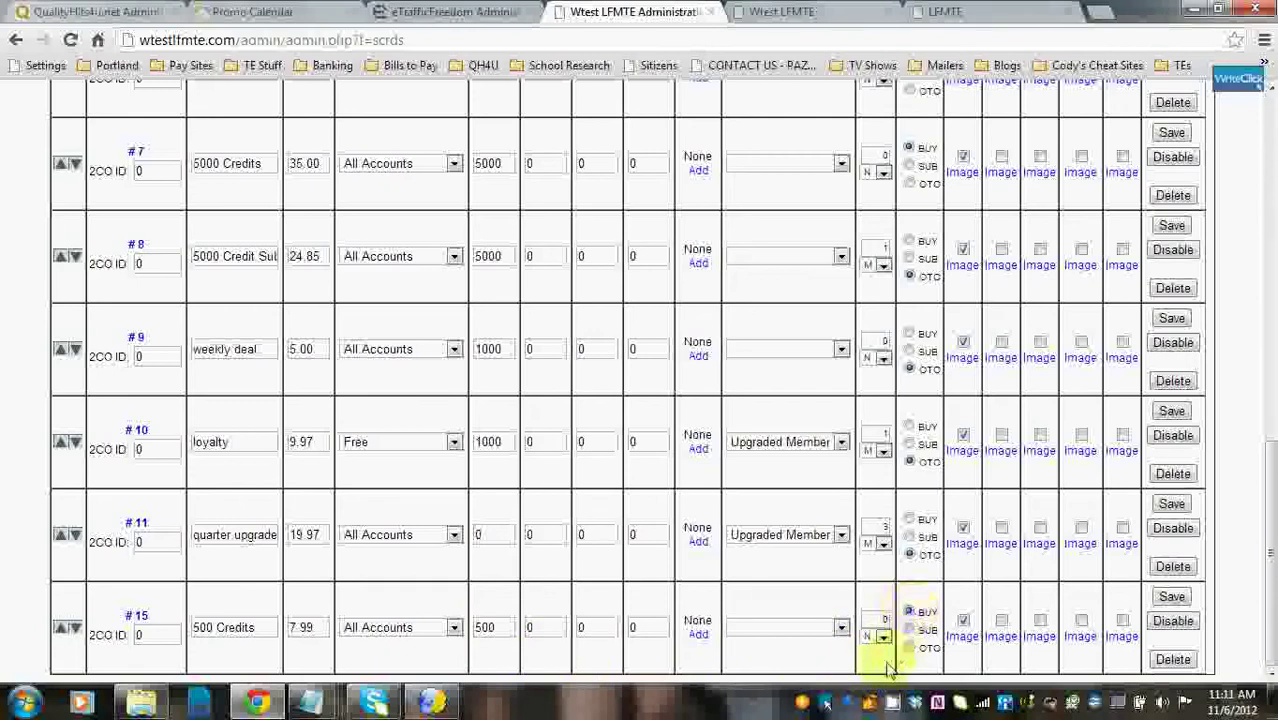
{"action": "left_click", "coordinate": [1172, 597]}
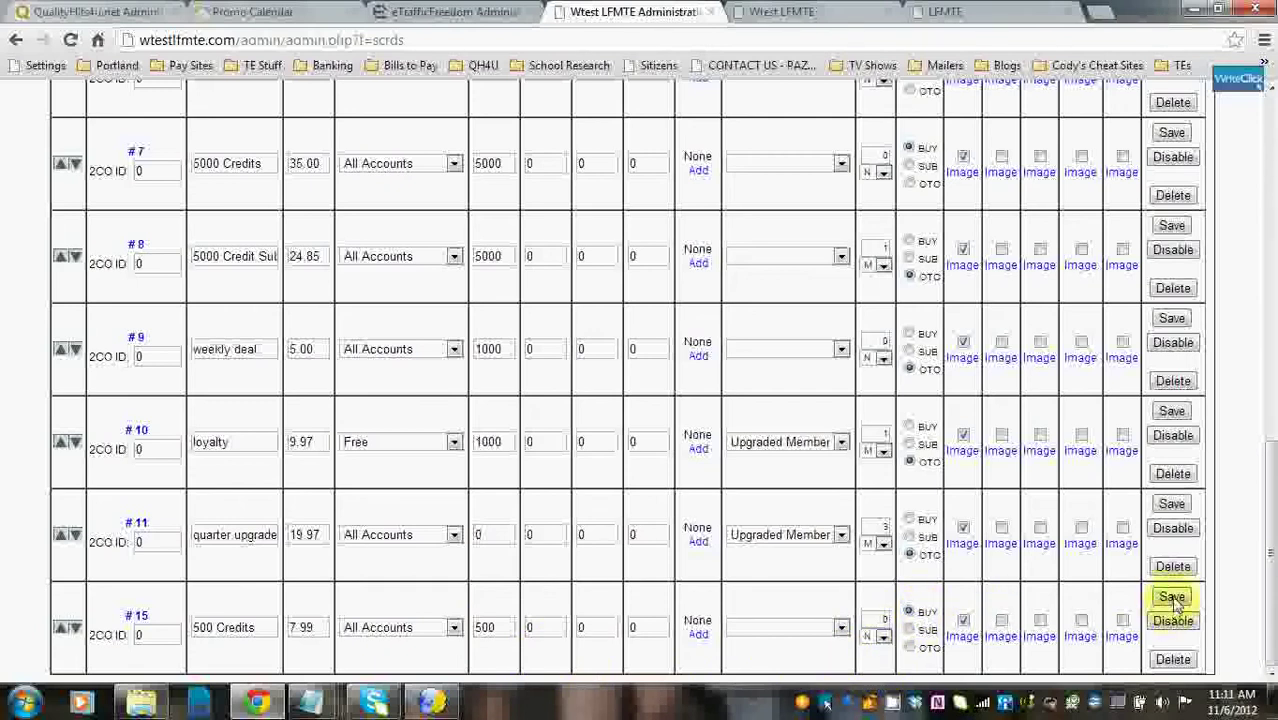
{"action": "left_click", "coordinate": [1172, 597]}
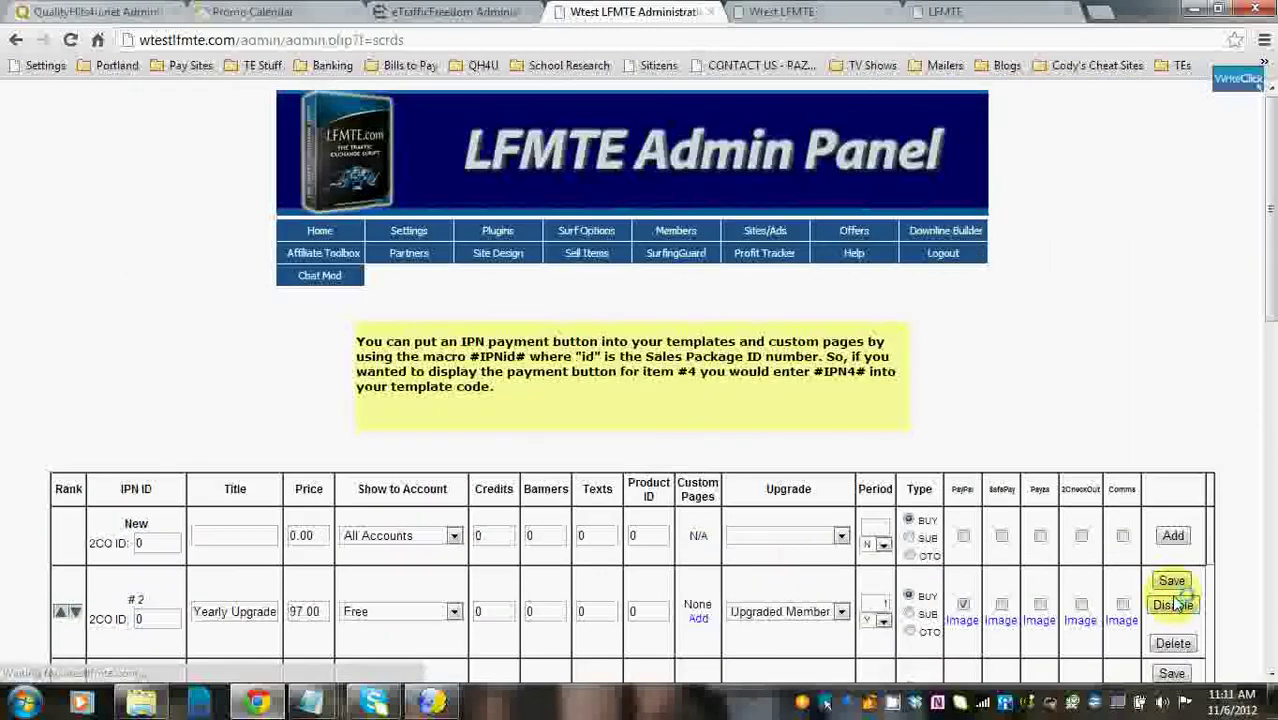
Confirm the members' Buy Credits page lists 500 Credits at $7.99, then view Upgrade Account.
{"action": "left_click", "coordinate": [785, 11]}
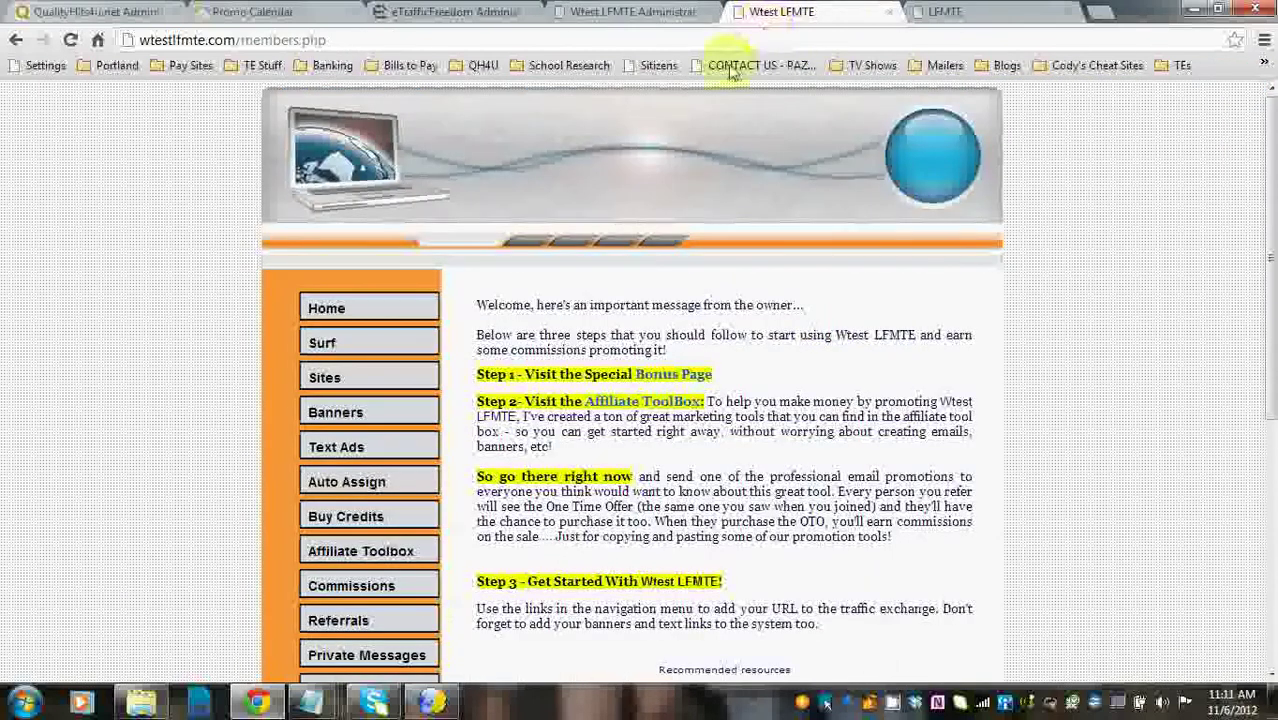
{"action": "left_click", "coordinate": [357, 517]}
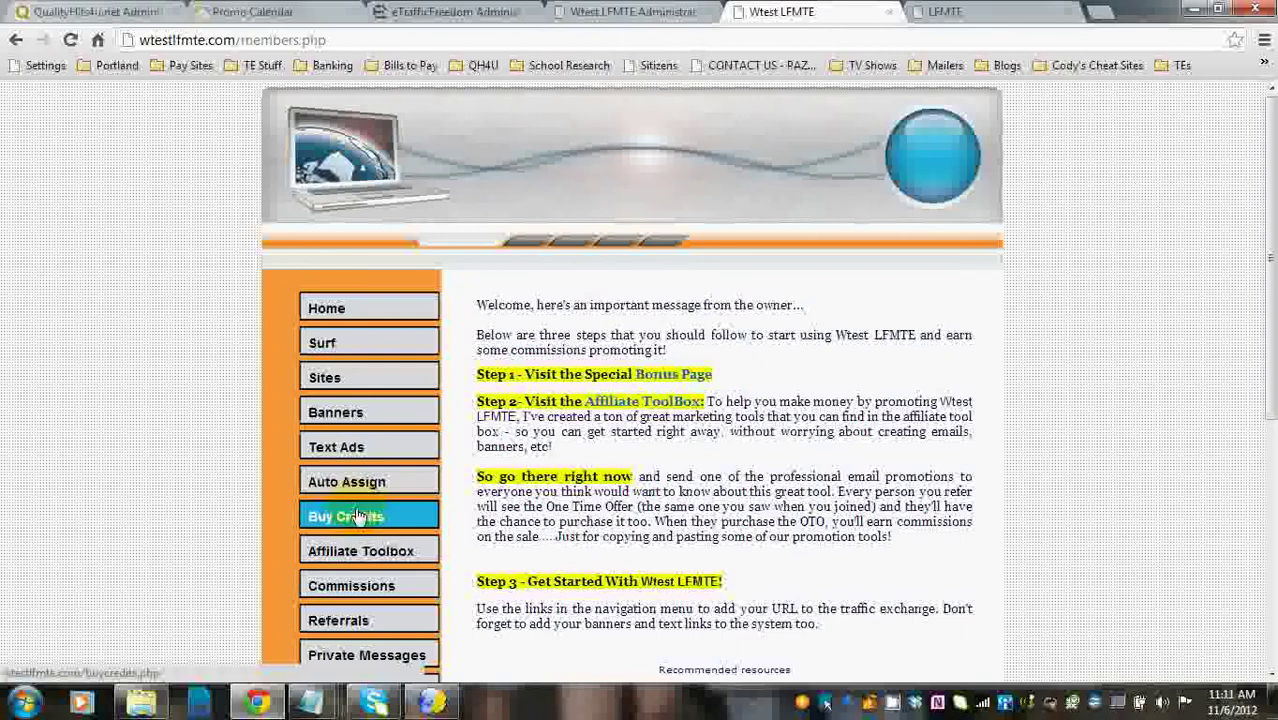
{"action": "left_click_drag", "start_coordinate": [1265, 262], "coordinate": [1259, 416]}
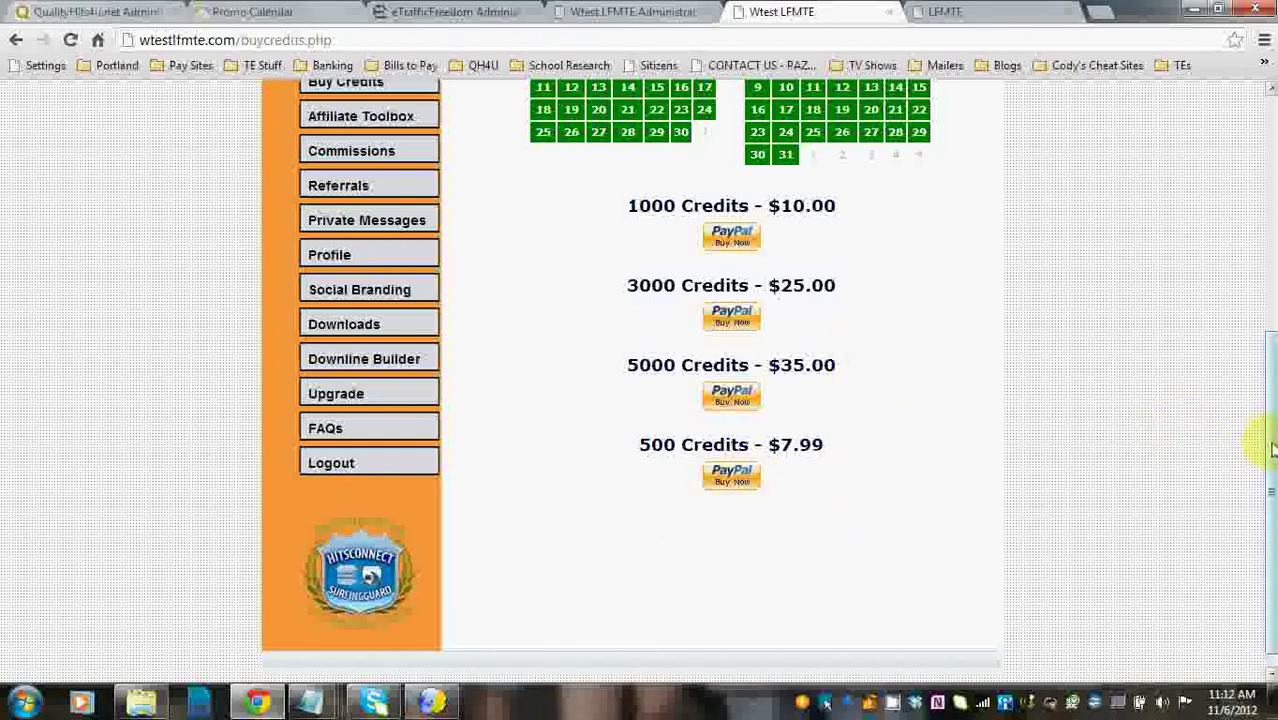
{"action": "left_click_drag", "start_coordinate": [1272, 449], "coordinate": [1270, 370]}
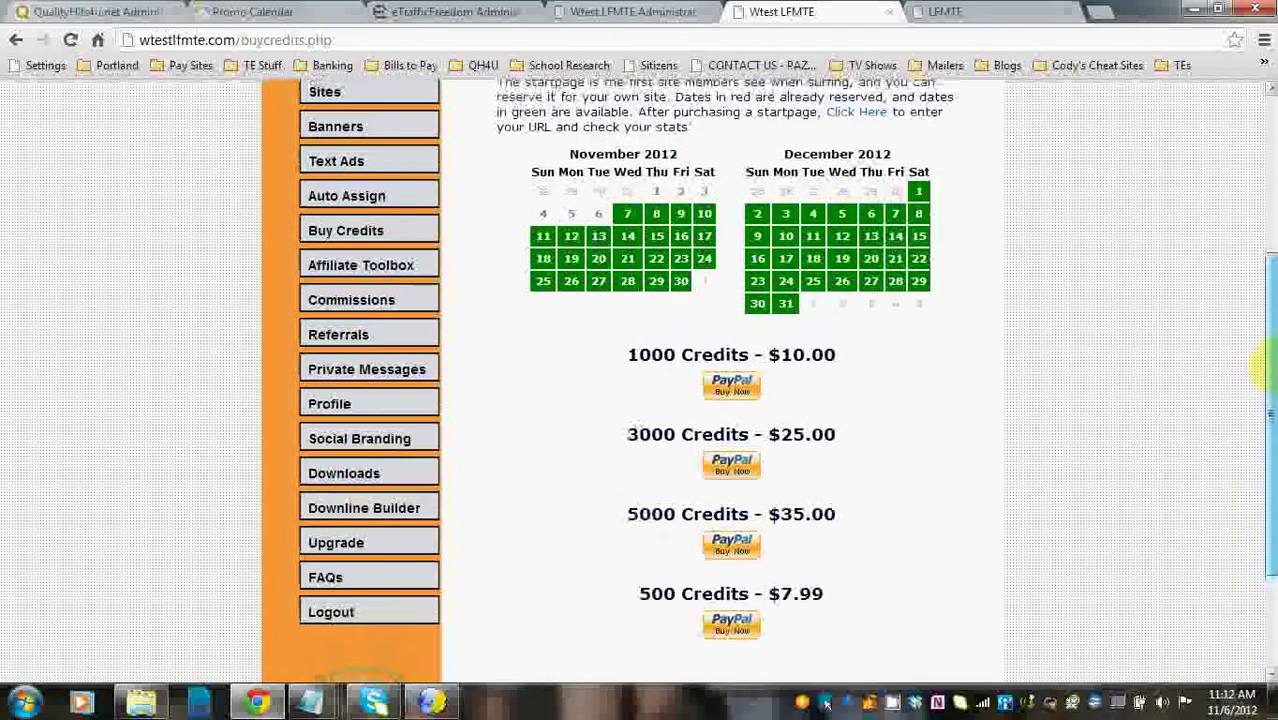
{"action": "left_click", "coordinate": [342, 542]}
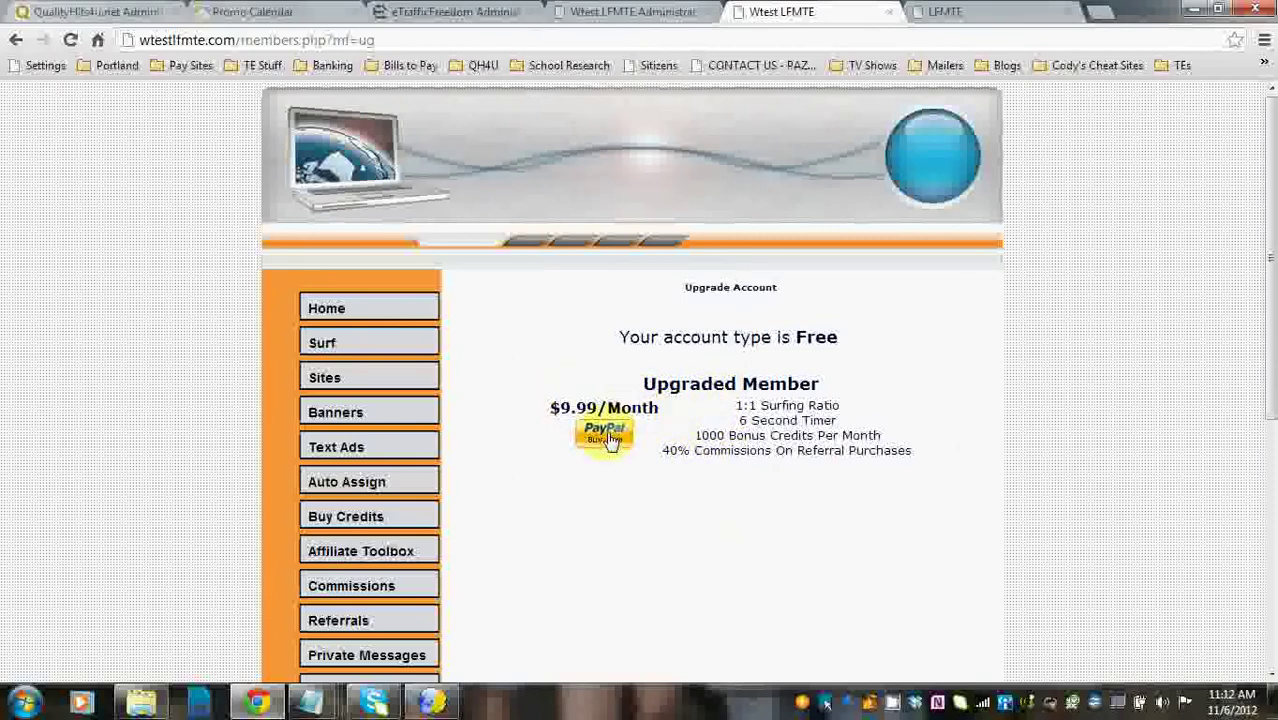
Return to the admin Sales Packages list and scroll to package #3 Yearly Upgrade at 69.70.
{"action": "left_click", "coordinate": [636, 14]}
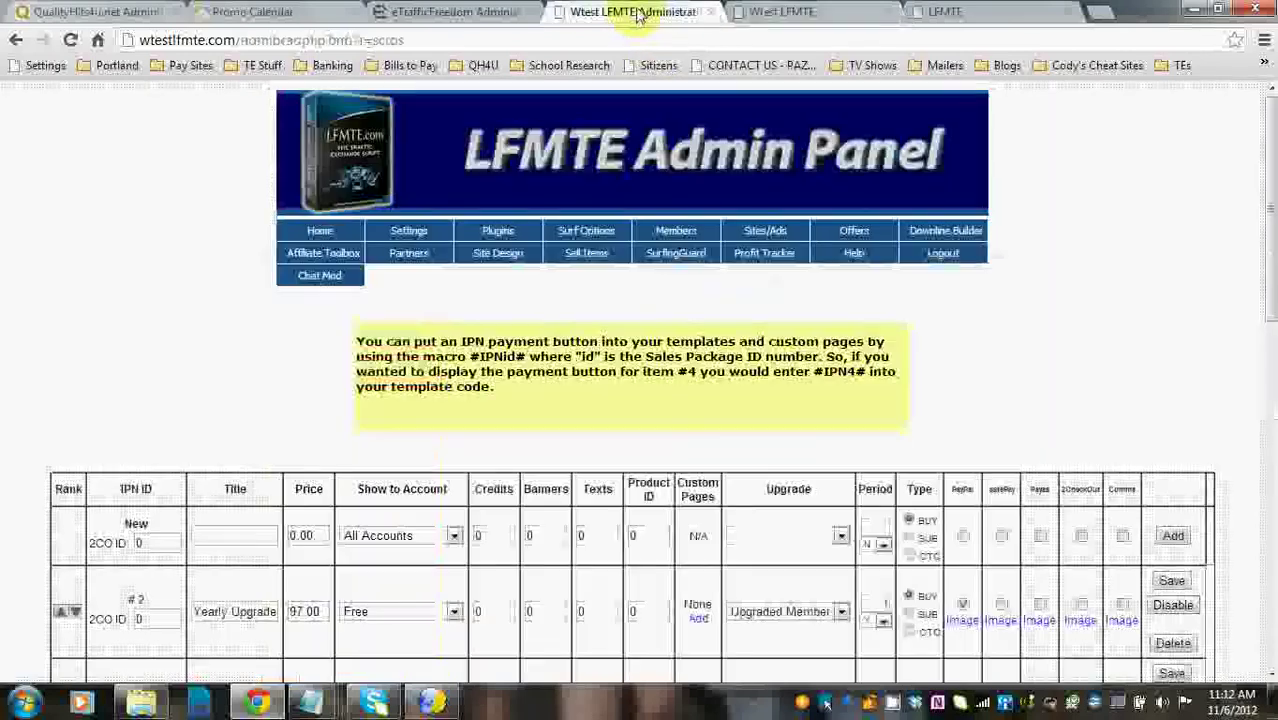
{"action": "mouse_move", "coordinate": [586, 256]}
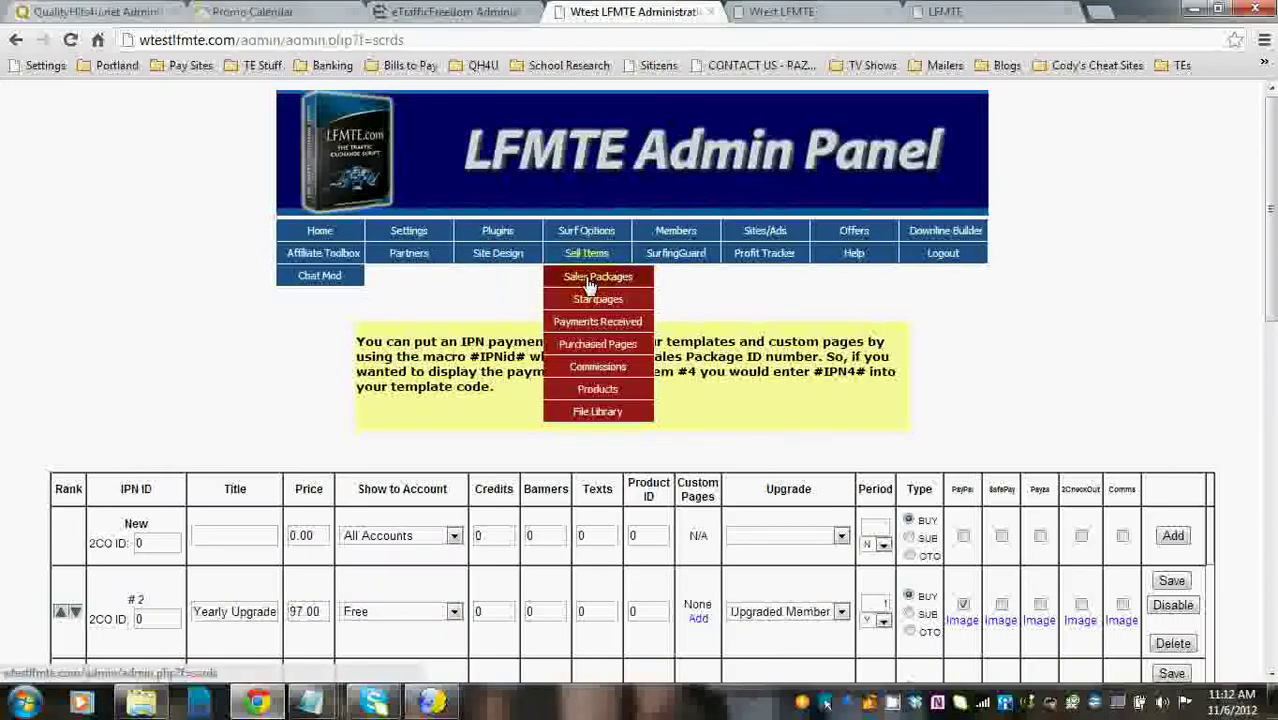
{"action": "left_click", "coordinate": [589, 280]}
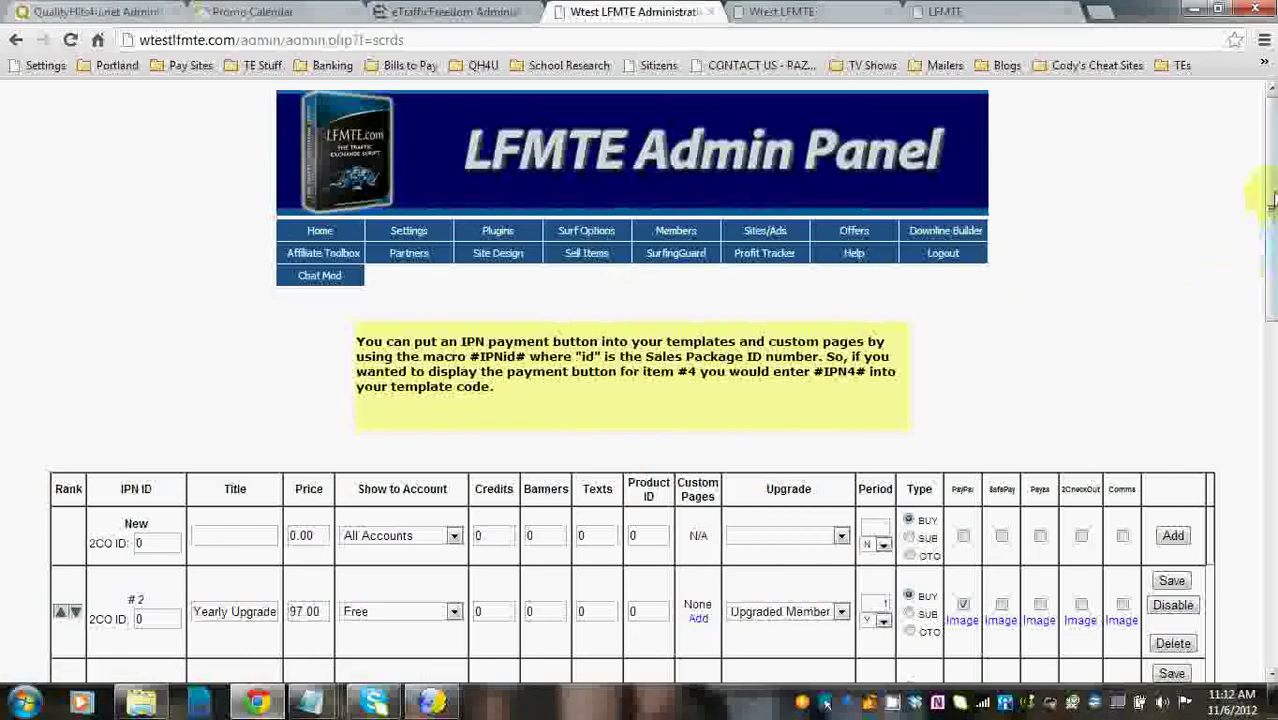
{"action": "left_click_drag", "start_coordinate": [1270, 200], "coordinate": [1268, 330]}
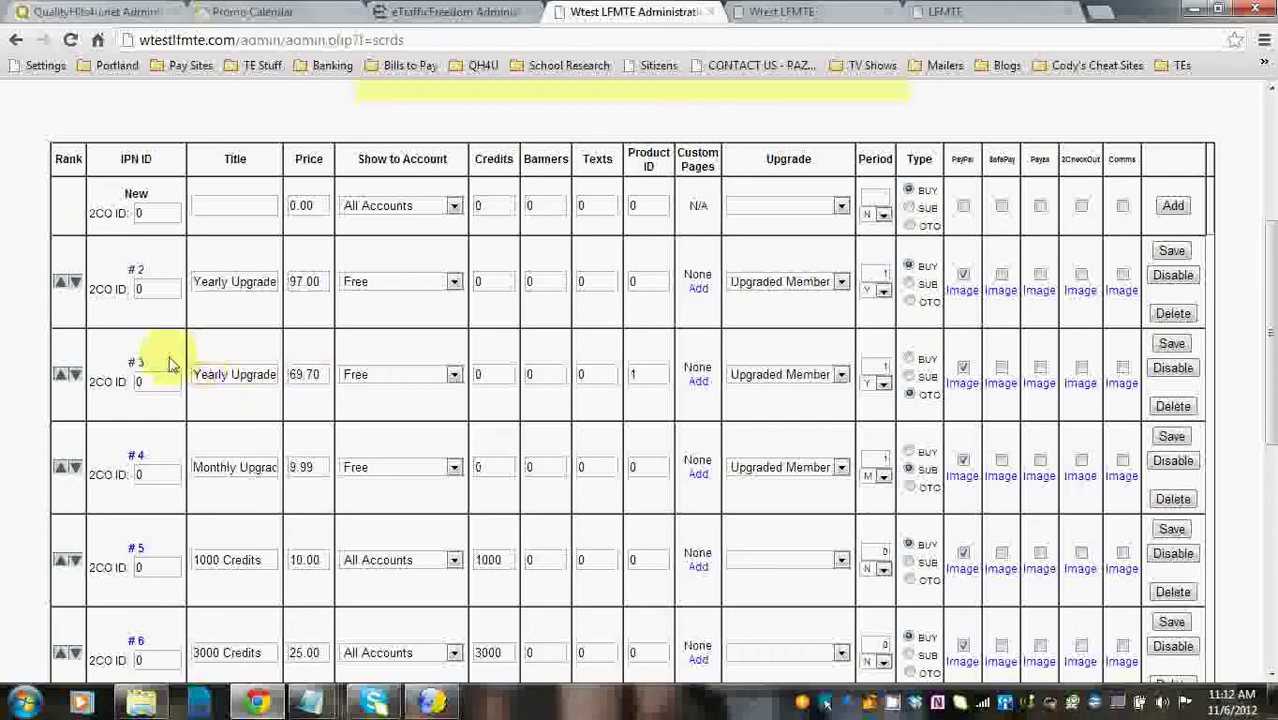
Edit package #3 'Yearly Upgrade and LFM' to use a trial price of 45.99 and a trial period of 1 Y.
{"action": "left_click", "coordinate": [136, 365]}
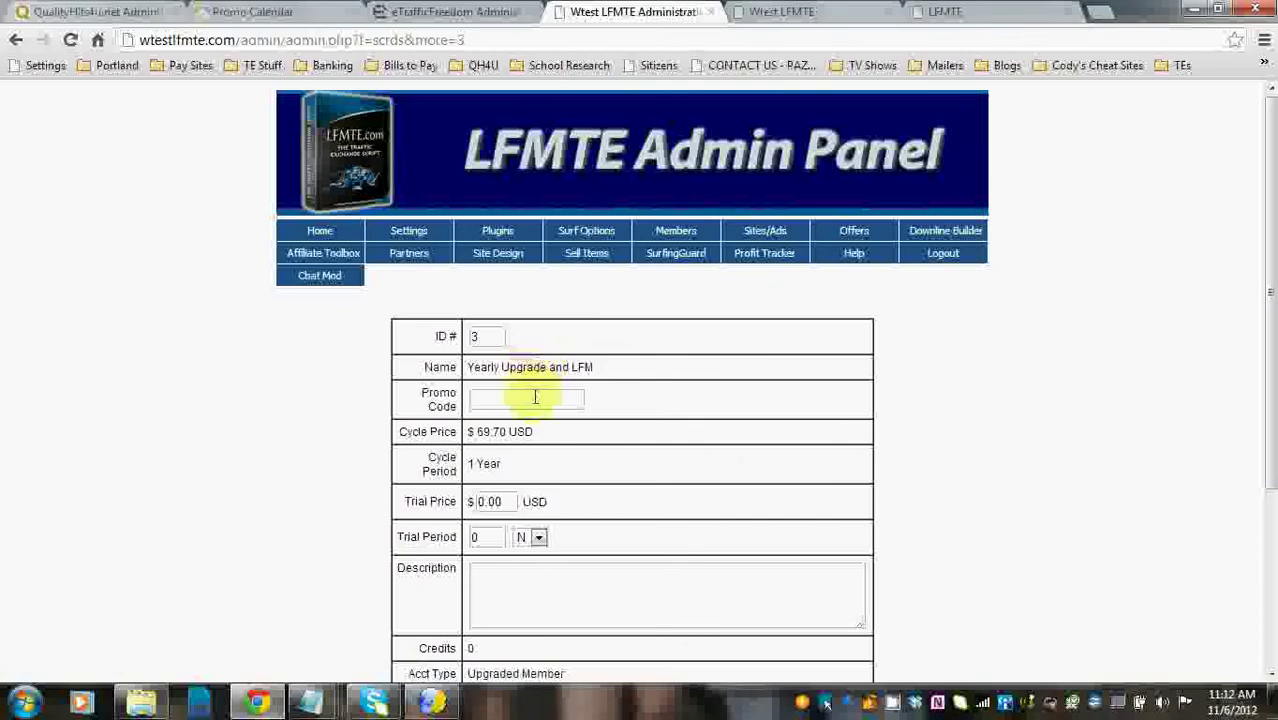
{"action": "left_click_drag", "start_coordinate": [1270, 318], "coordinate": [1272, 405]}
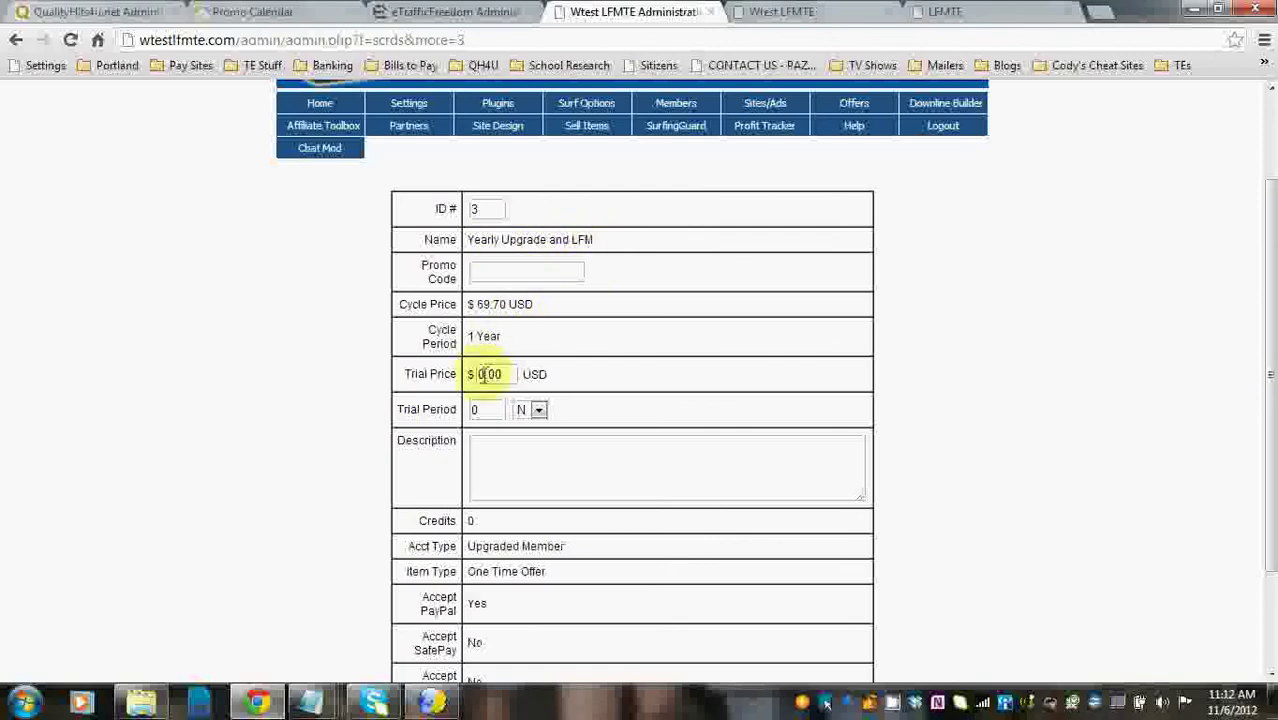
{"action": "left_click_drag", "start_coordinate": [507, 374], "coordinate": [472, 374]}
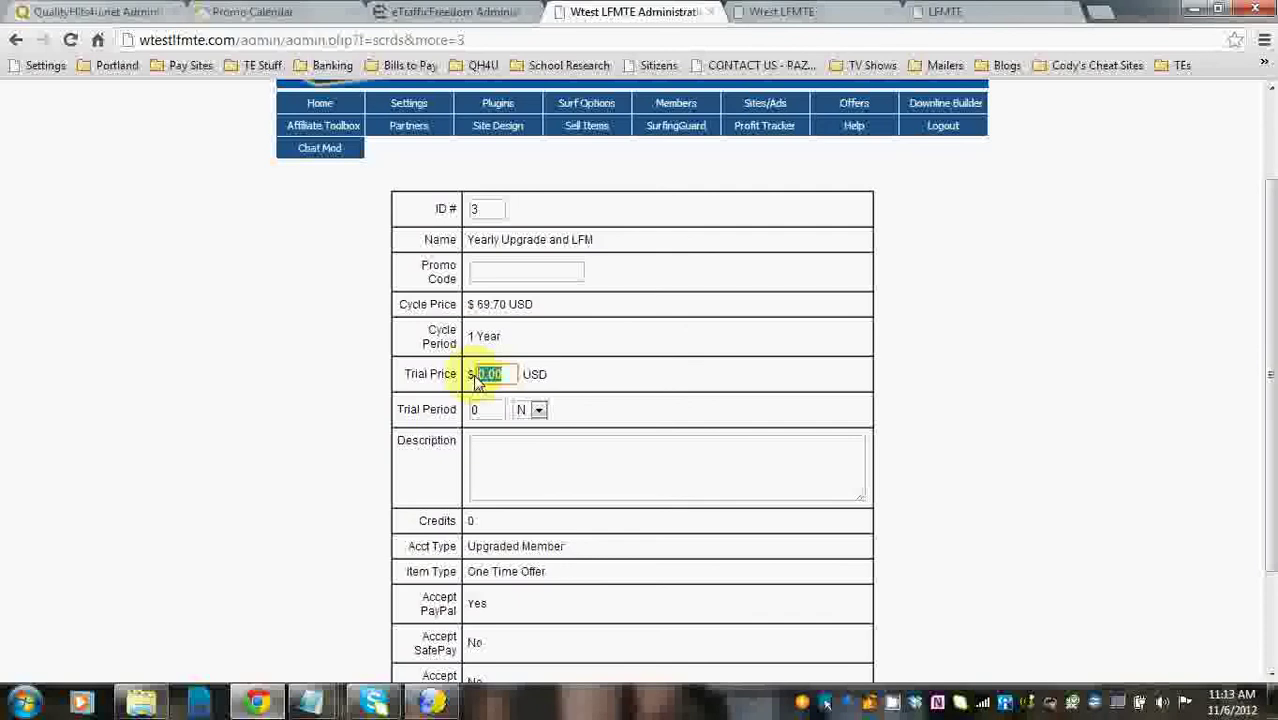
{"action": "type", "text": "45"}
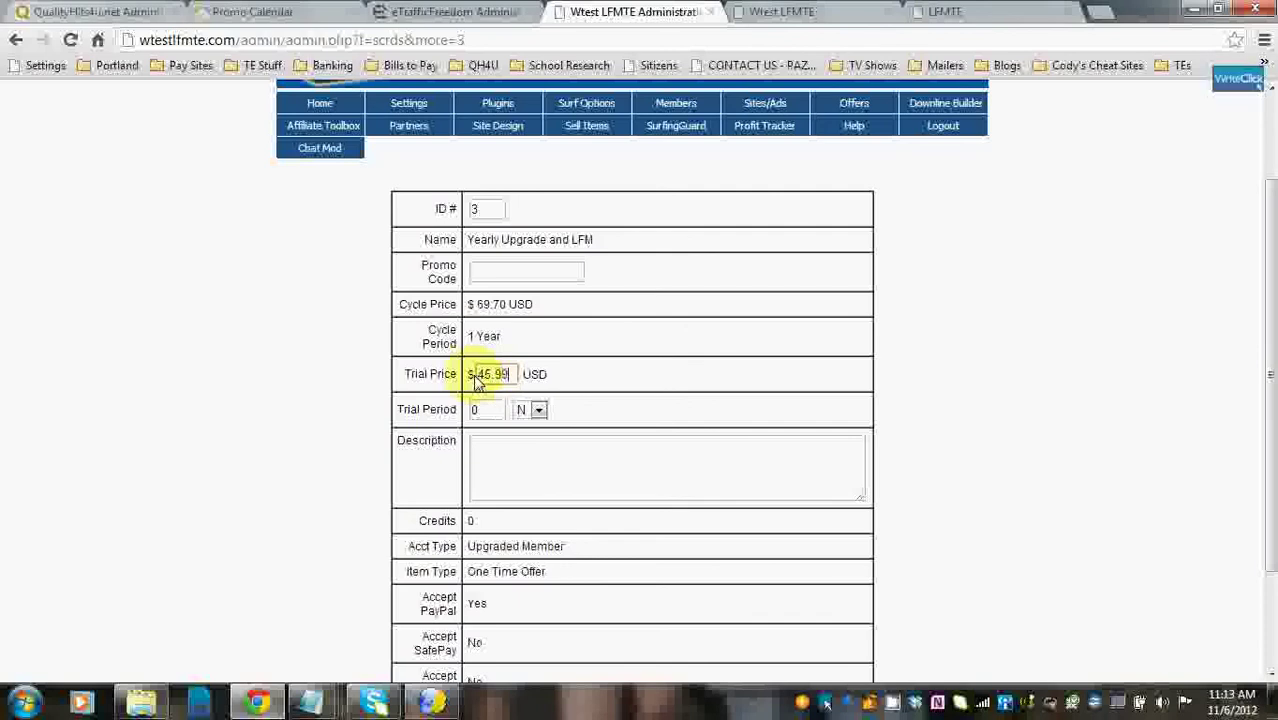
{"action": "type", "text": ".99"}
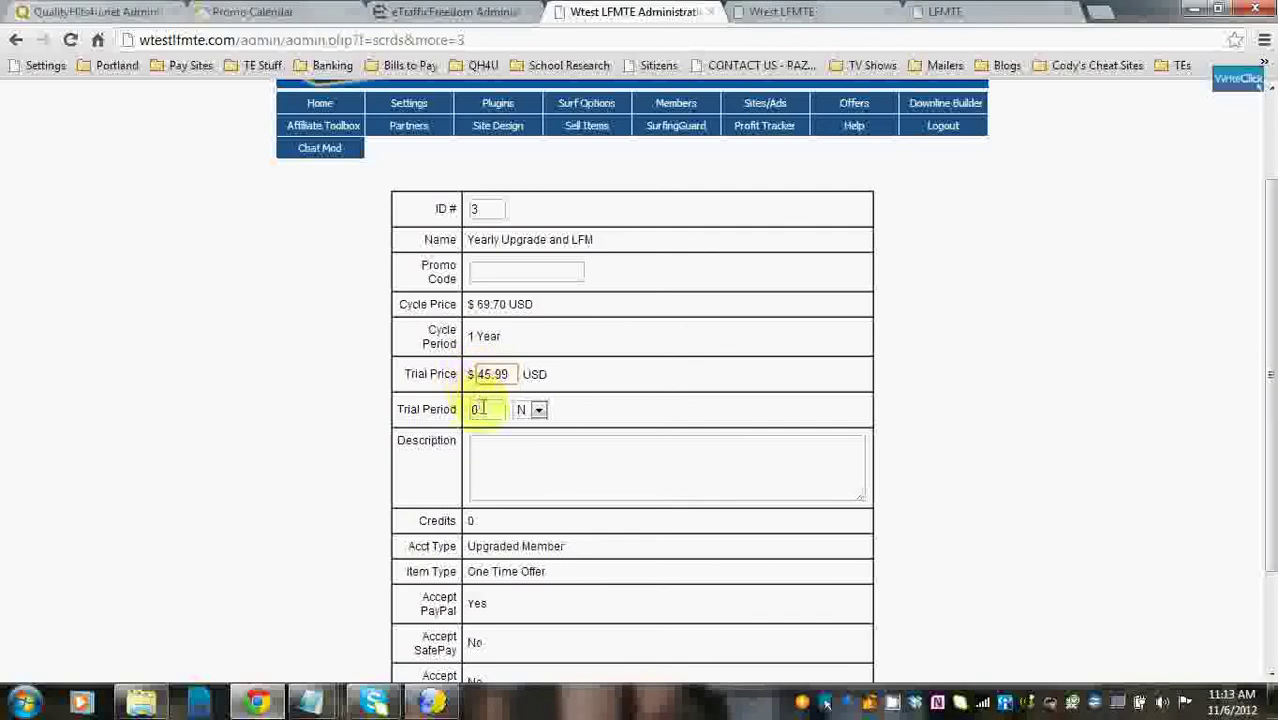
{"action": "double_click", "coordinate": [476, 409]}
{"action": "type", "text": "1"}
{"action": "left_click", "coordinate": [539, 410]}
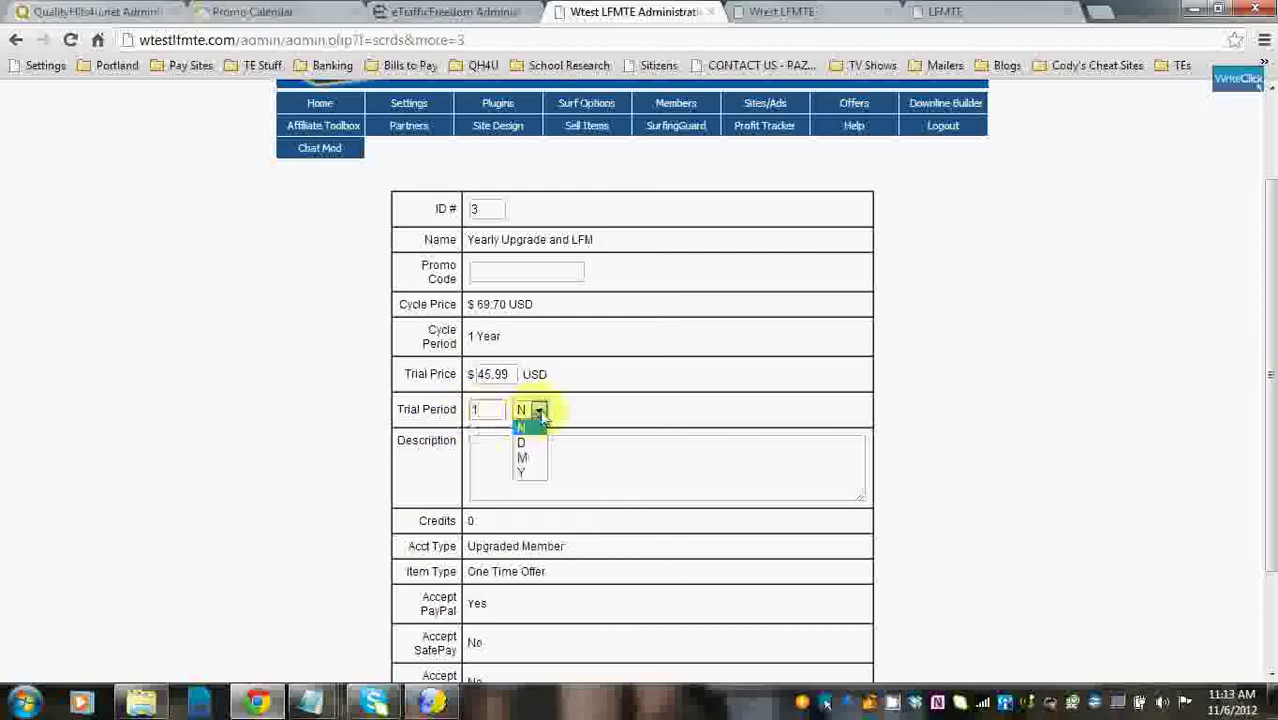
{"action": "left_click", "coordinate": [523, 472]}
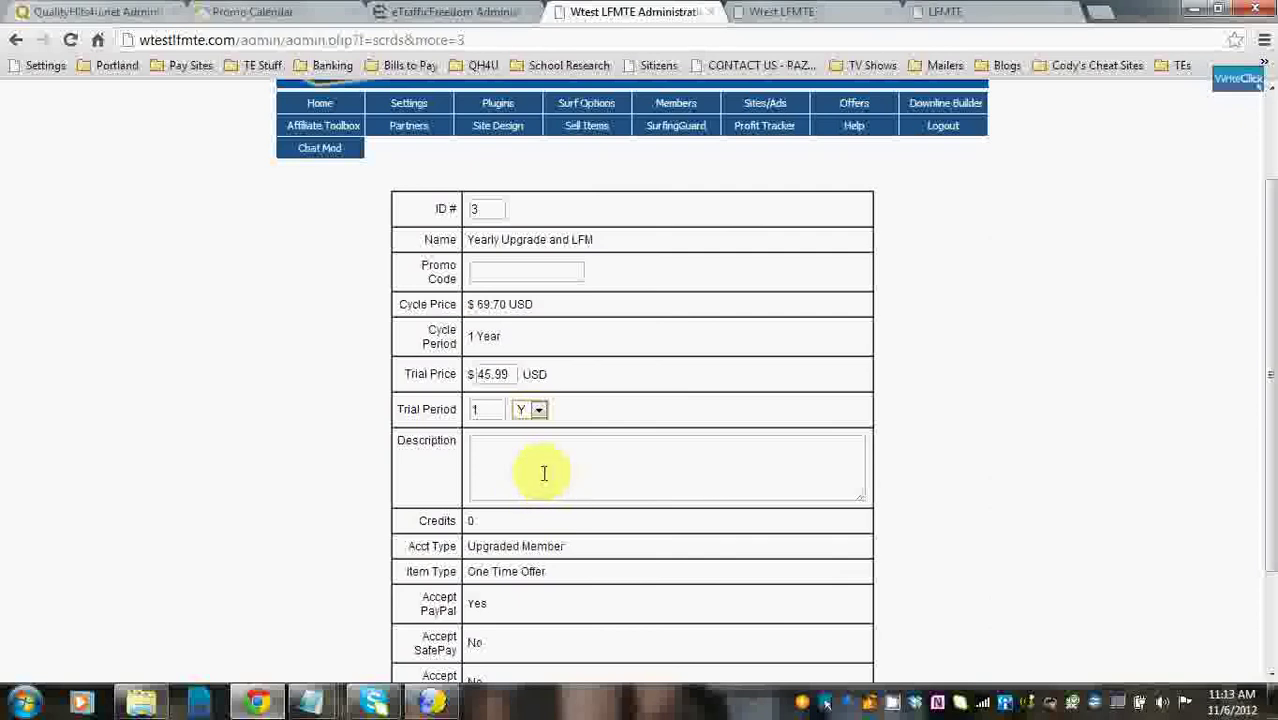
{"action": "scroll", "coordinate": [1255, 371], "scroll_direction": "down", "scroll_amount": 3}
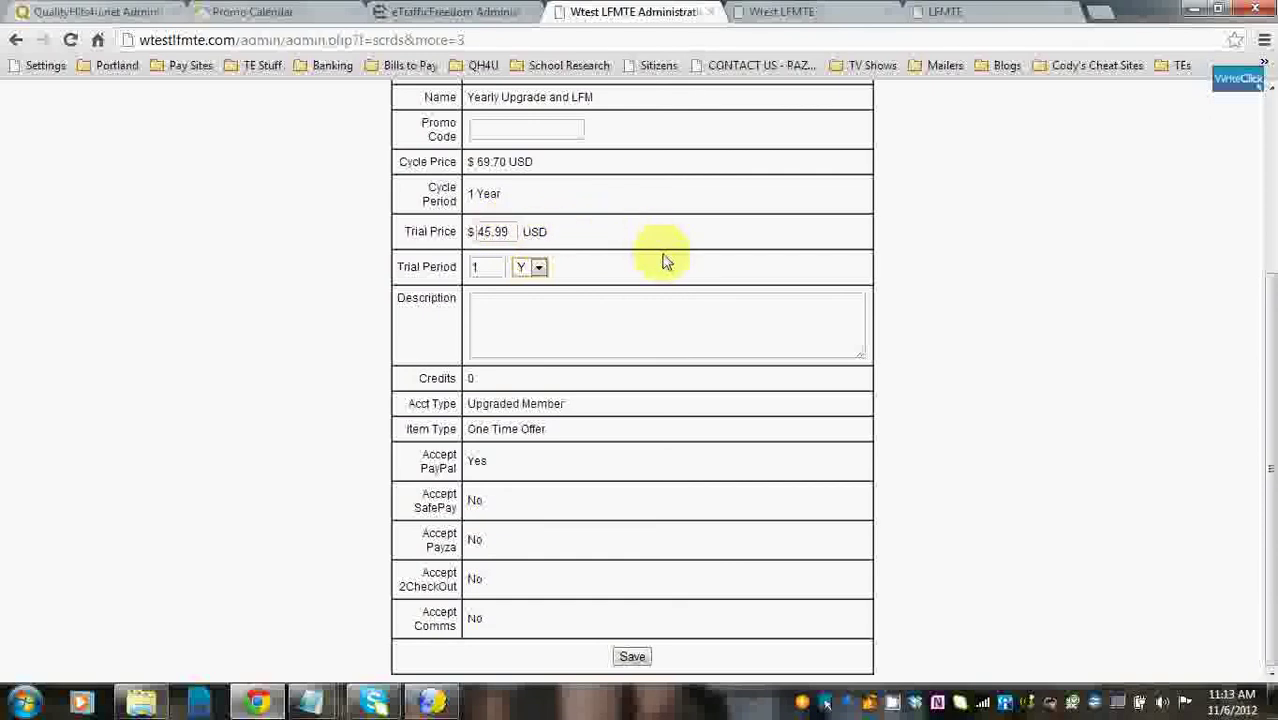
{"action": "scroll", "coordinate": [662, 262], "scroll_direction": "up", "scroll_amount": 1}
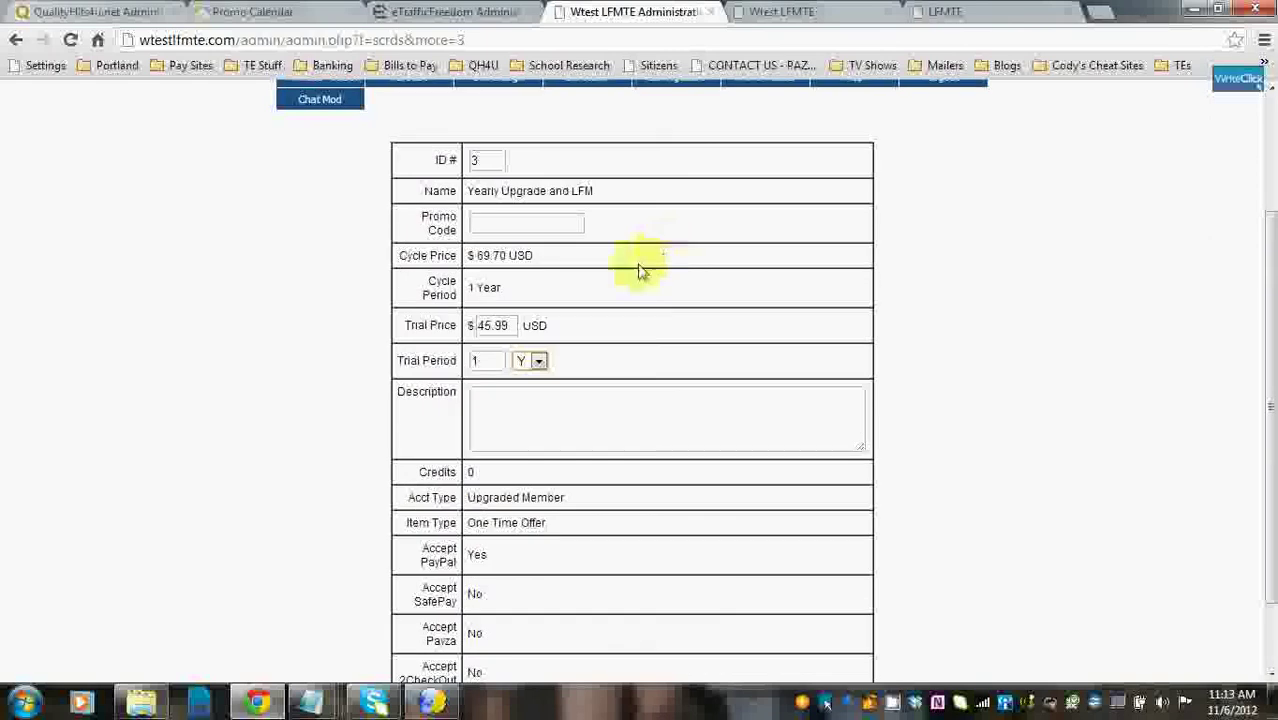